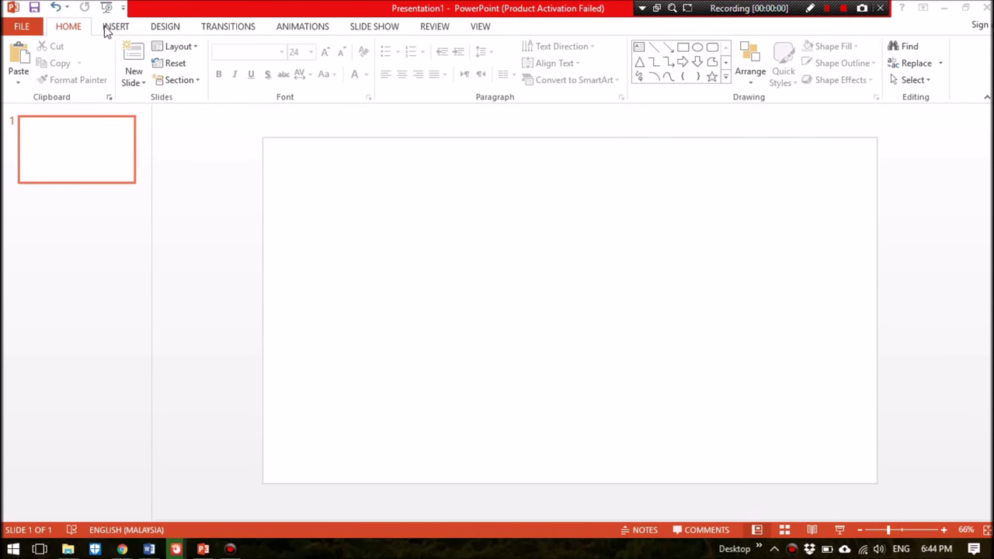
Step: Insert the natural-landscape-backgrounds-hd picture onto the blank slide
left_click(116, 28)
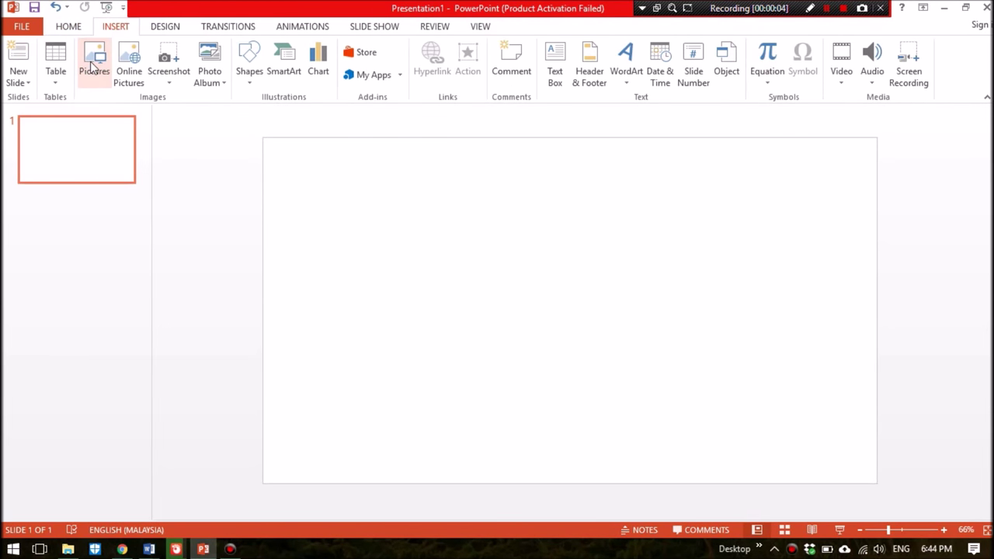
left_click(93, 66)
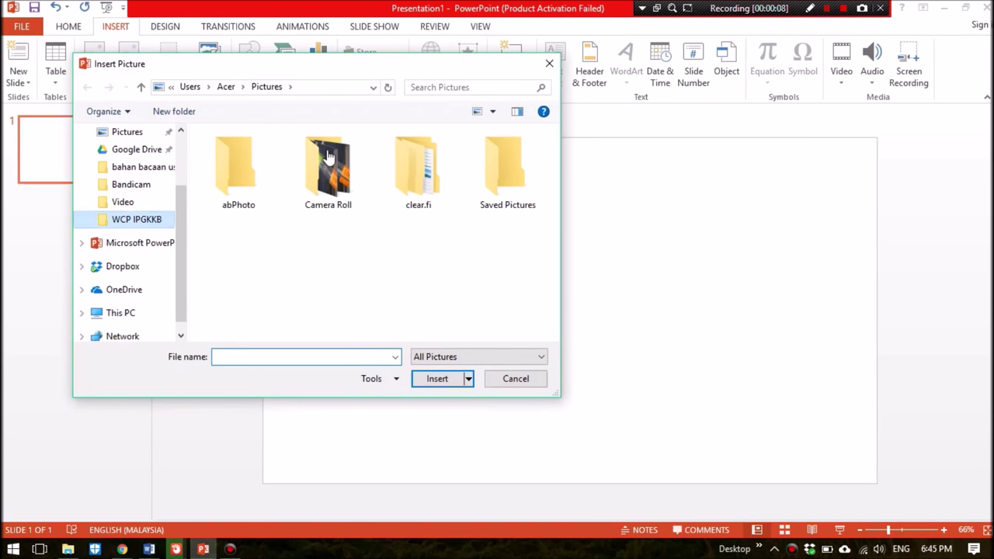
scroll(446, 284, "down", 2)
scroll(446, 284, "down", 2)
double_click(493, 216)
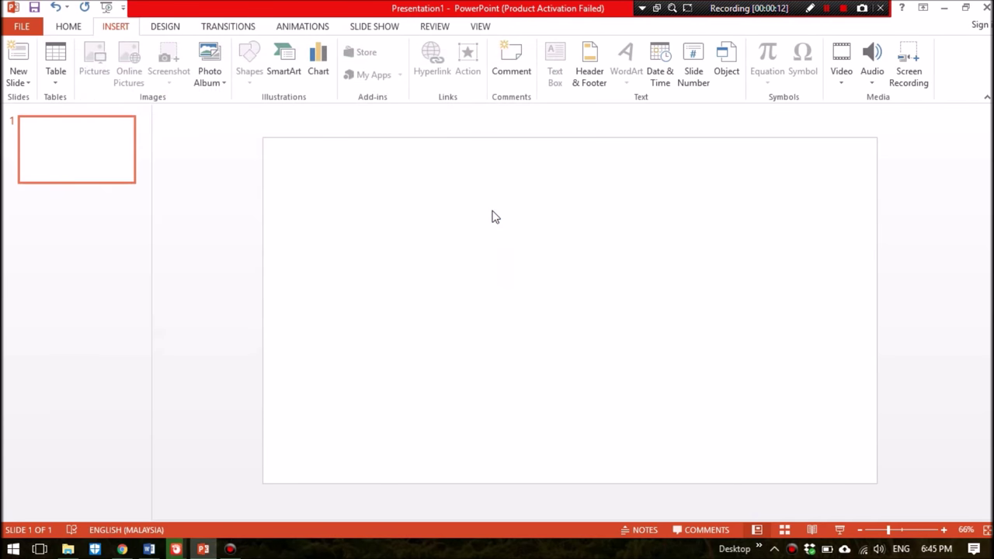
Step: Resize the landscape photo to cover the whole slide, 19.05 × 33.87 cm
left_click_drag(599, 263, 595, 236)
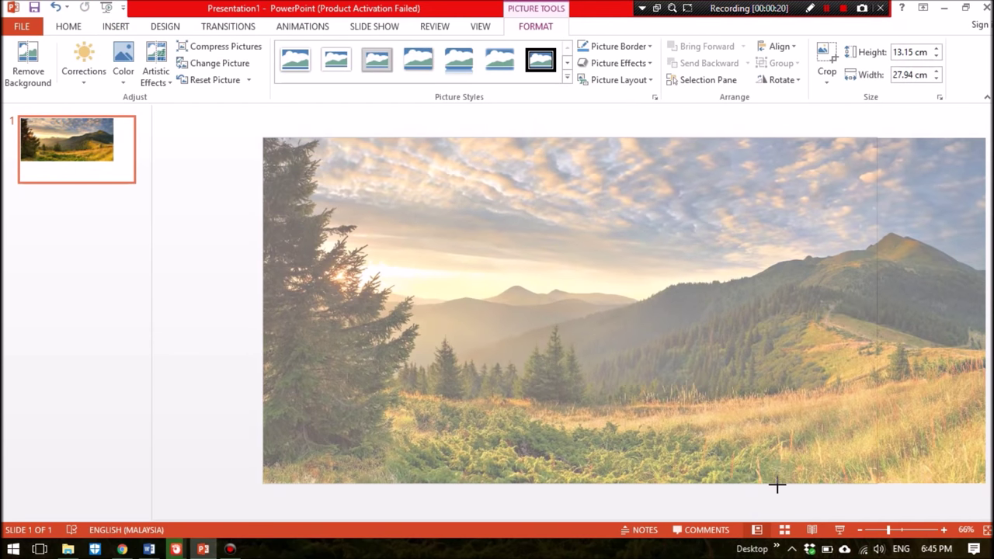
left_click_drag(826, 464, 777, 484)
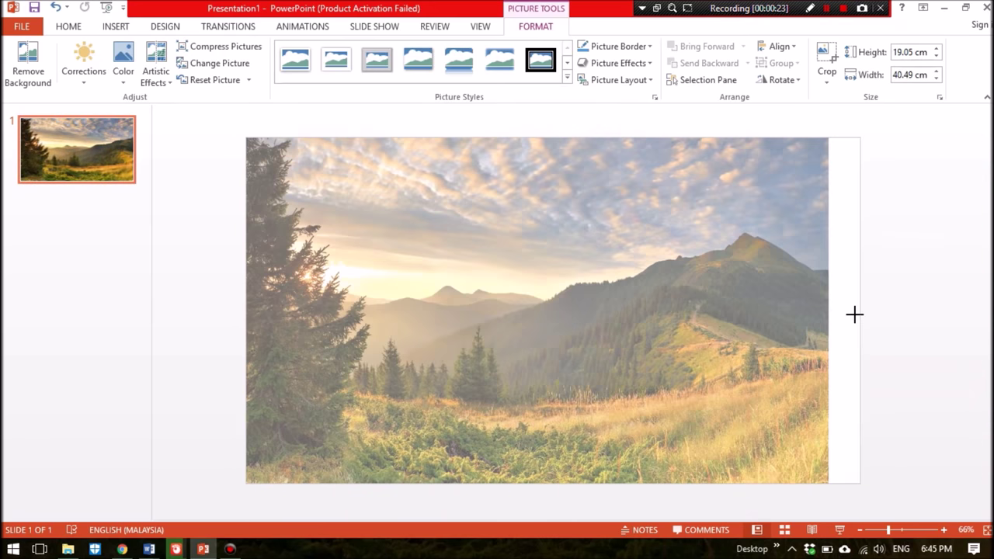
left_click_drag(978, 309, 877, 311)
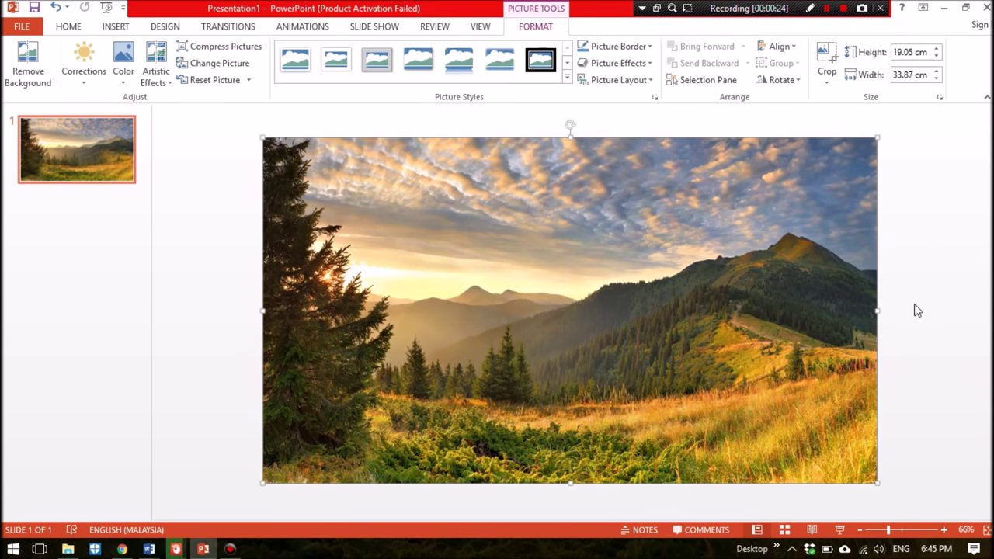
left_click(914, 309)
left_click(115, 28)
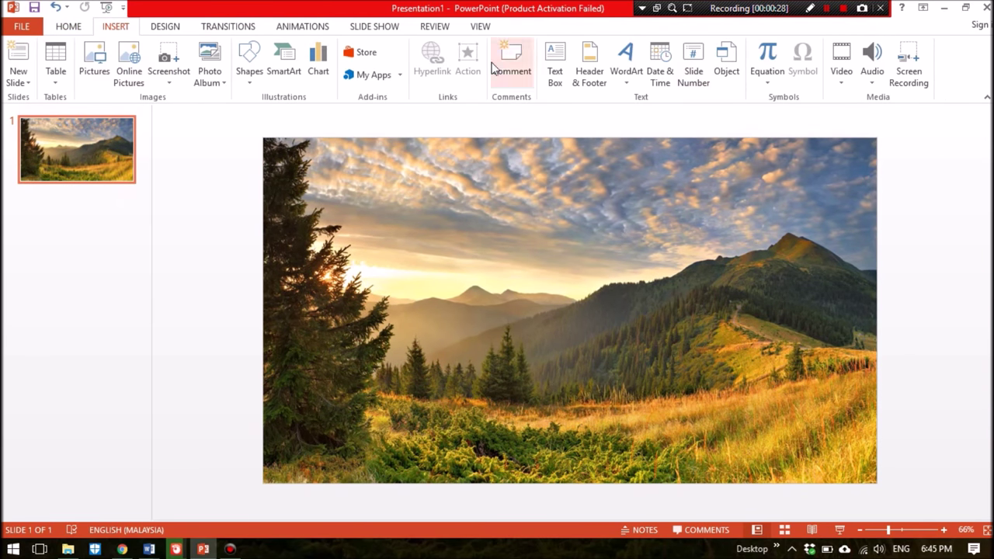
Step: Draw a straight line across the sky and make its outline white
left_click(248, 62)
left_click(257, 116)
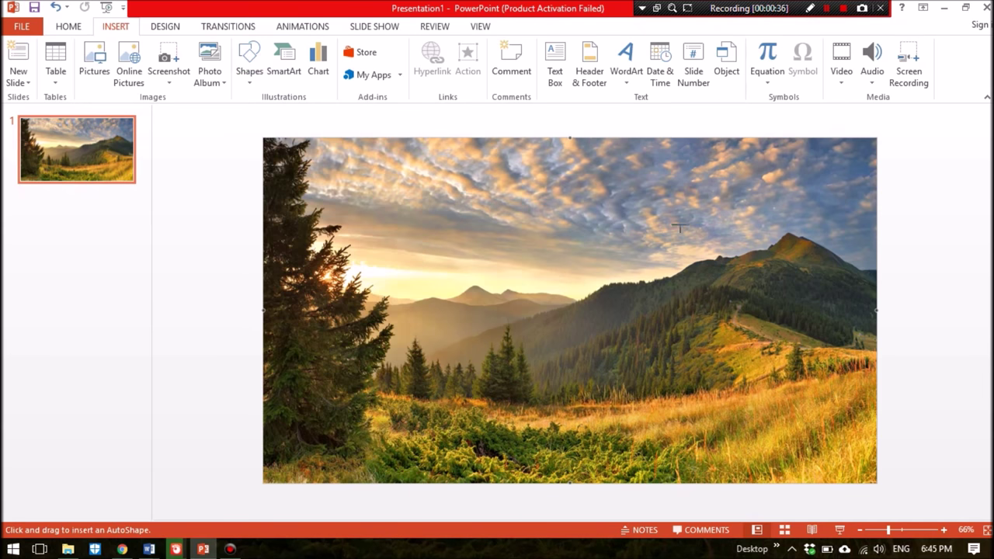
left_click_drag(704, 192, 704, 195)
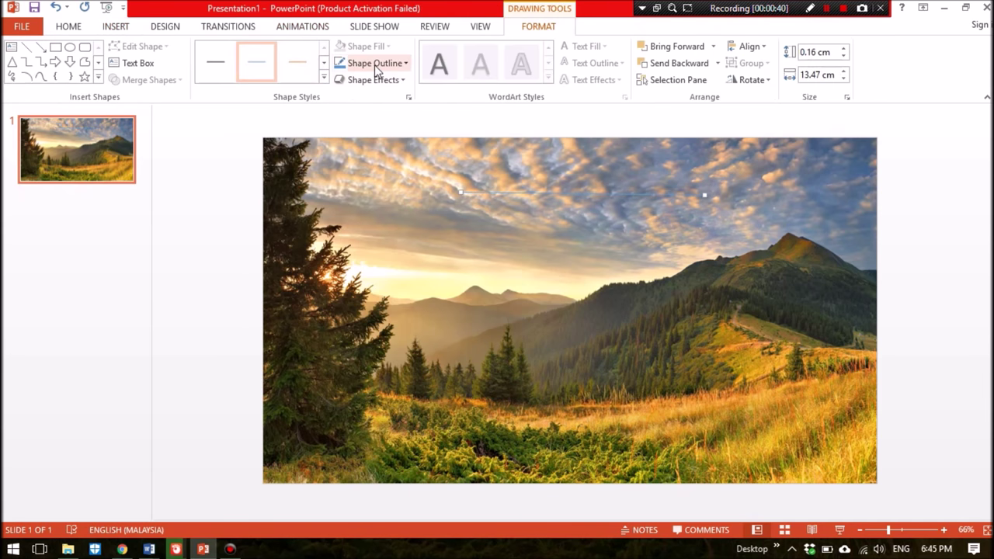
left_click(374, 63)
left_click(339, 96)
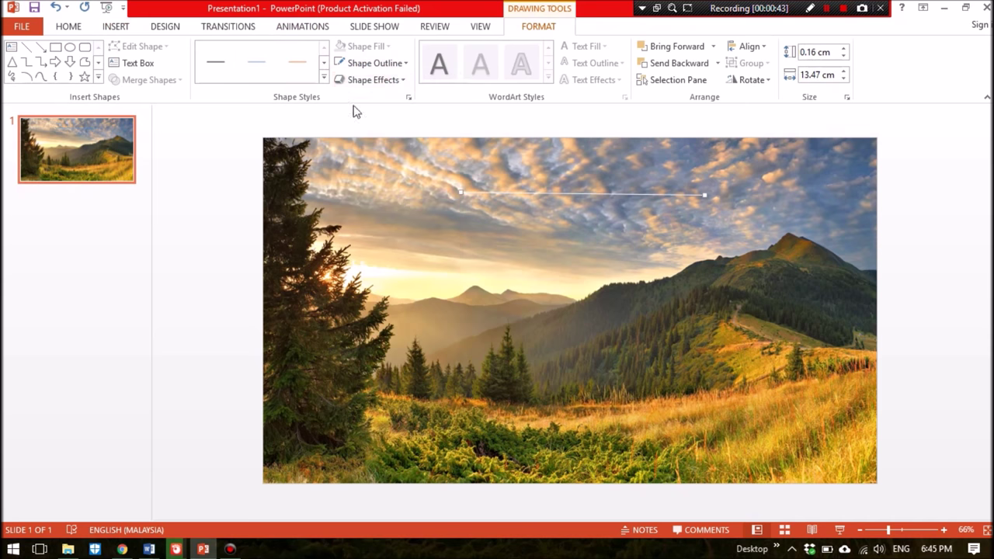
Step: Level the white line horizontally and thicken it to about 9 pt
left_click(395, 64)
left_click(513, 359)
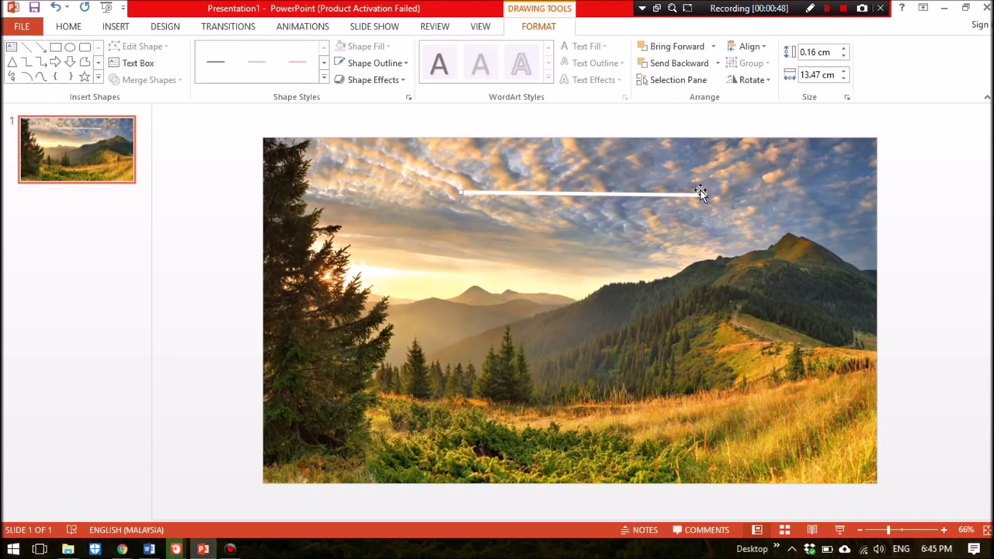
left_click_drag(705, 195, 706, 192)
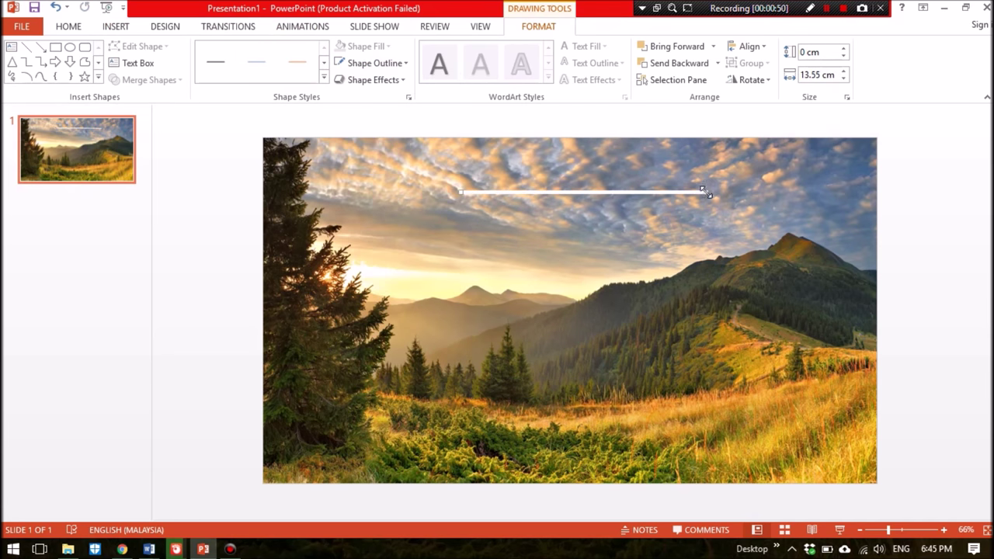
left_click(373, 63)
left_click(491, 396)
left_click(968, 308)
left_click(966, 308)
left_click(966, 308)
left_click(966, 307)
left_click(597, 230)
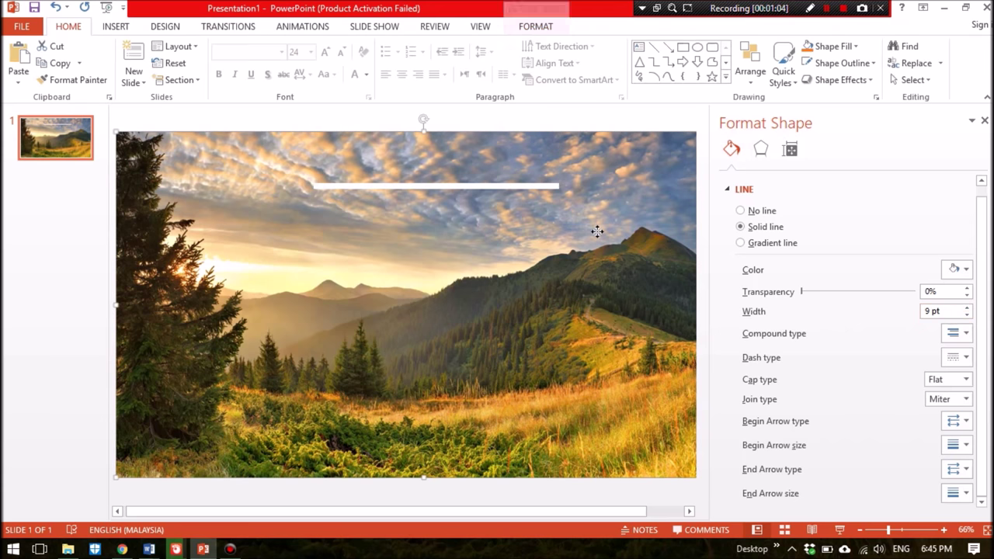
Step: Copy the white line to form the frame's bottom and right sides, nudging the bottom up
left_click_drag(511, 187, 503, 208)
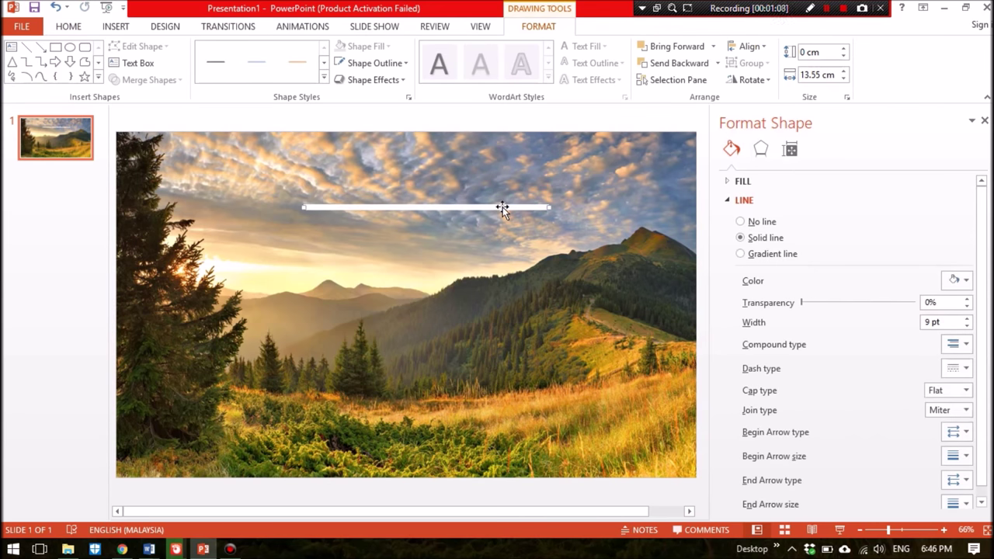
left_click_drag(706, 332, 821, 333)
left_click_drag(478, 212, 477, 345)
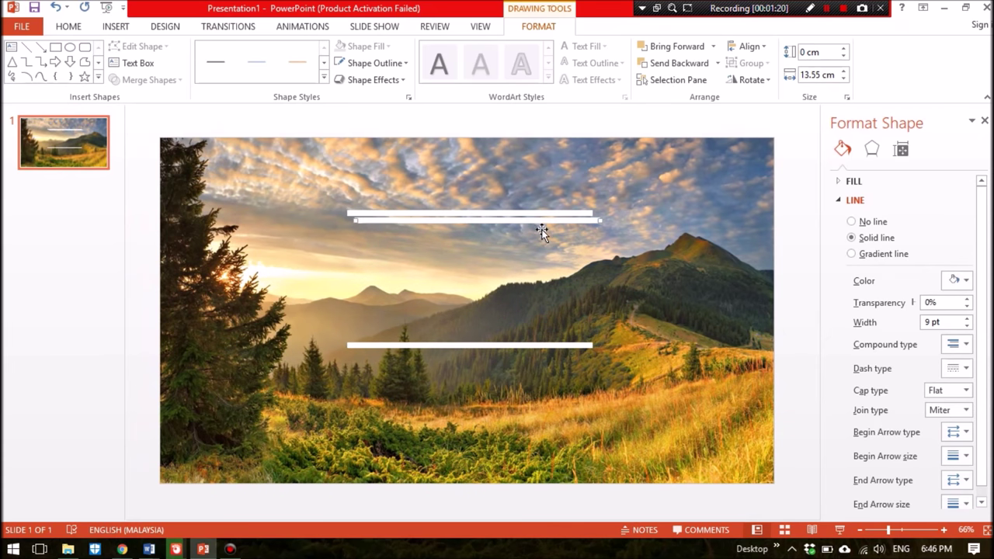
mouse_move(552, 220)
left_mouse_down()
mouse_move(754, 218)
mouse_move(537, 217)
mouse_move(599, 357)
mouse_move(590, 346)
left_mouse_up()
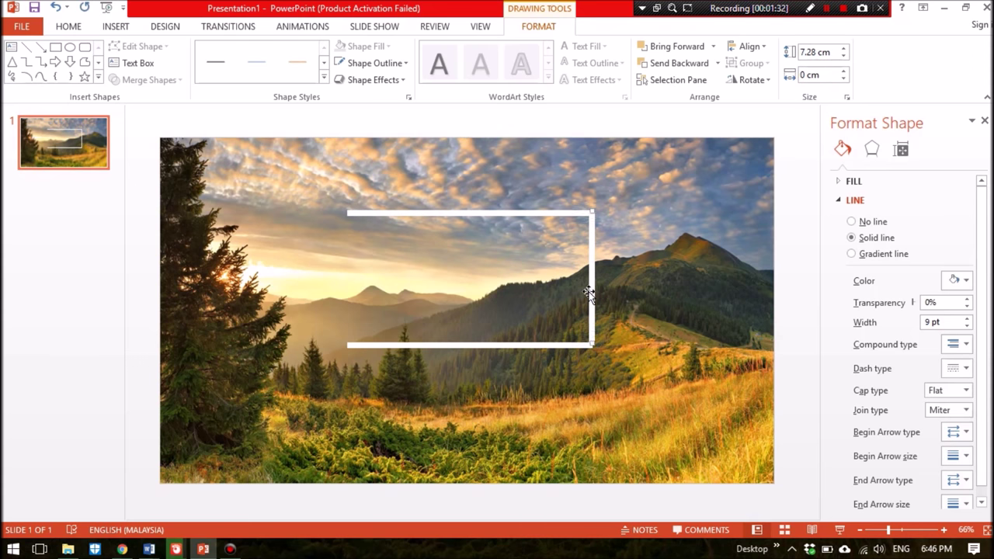
key("Up")
key("Up")
left_click(577, 394)
left_click(574, 344)
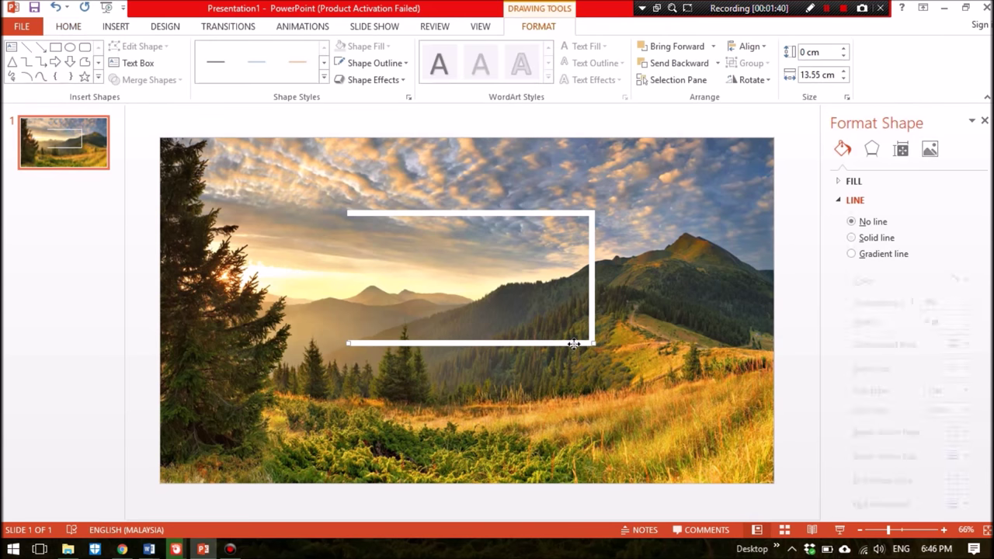
key("Up")
key("Up")
left_click(583, 395)
left_click(579, 342)
left_click(580, 346)
Step: Add a copy of the vertical side as the frame's left side to close the rectangle
left_click(588, 252)
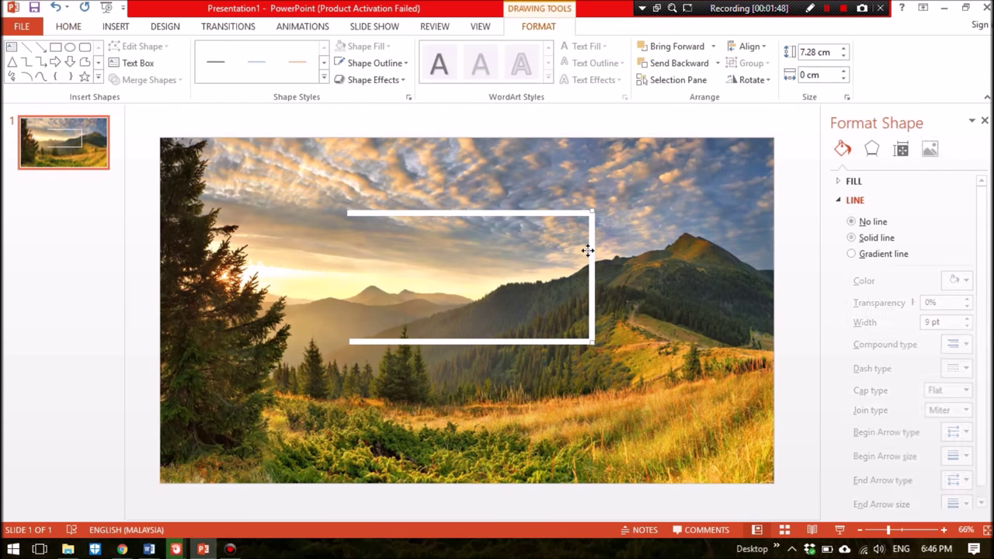
left_click_drag(588, 252, 351, 247)
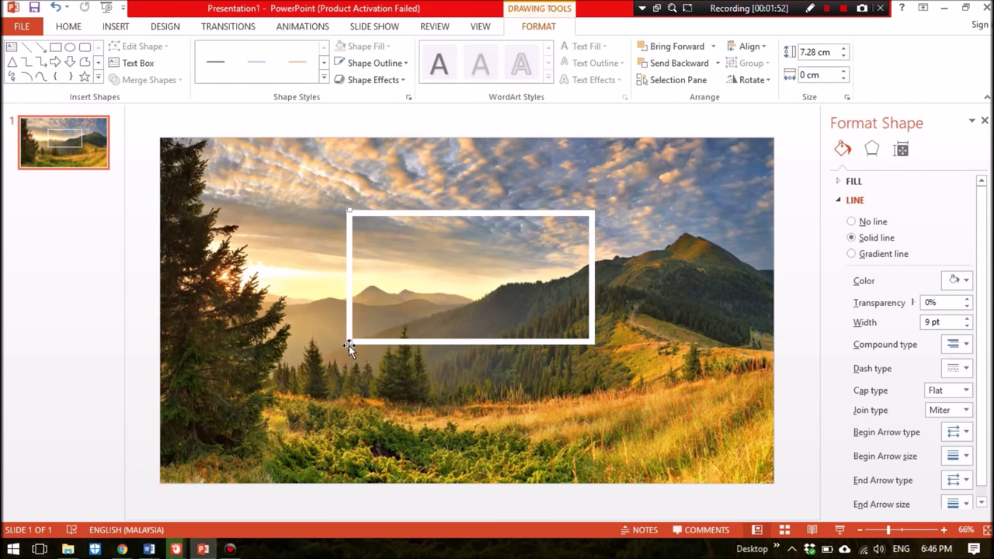
mouse_move(349, 340)
left_mouse_down()
mouse_move(350, 284)
mouse_move(353, 344)
left_mouse_up()
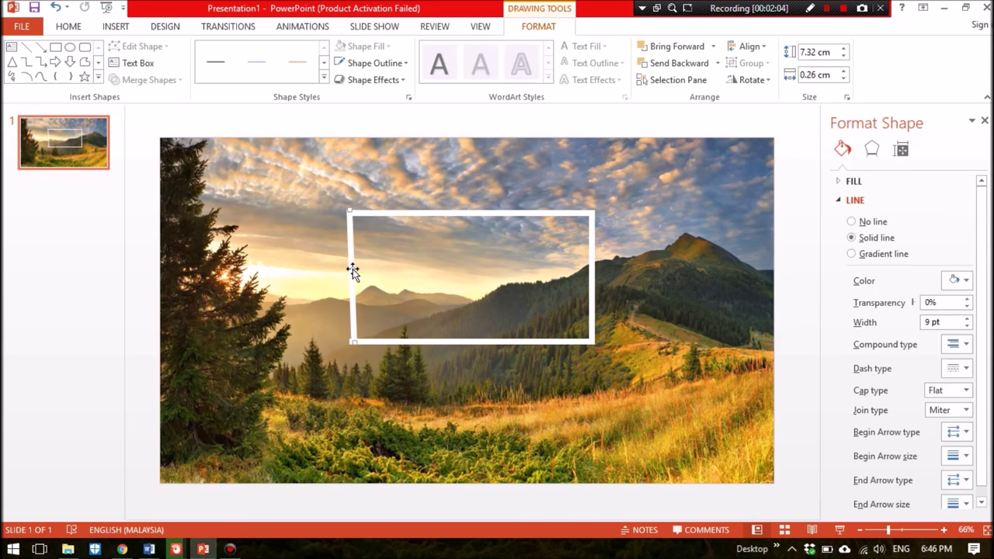
key("ctrl+x")
key("ctrl+v")
left_click_drag(598, 271, 350, 257)
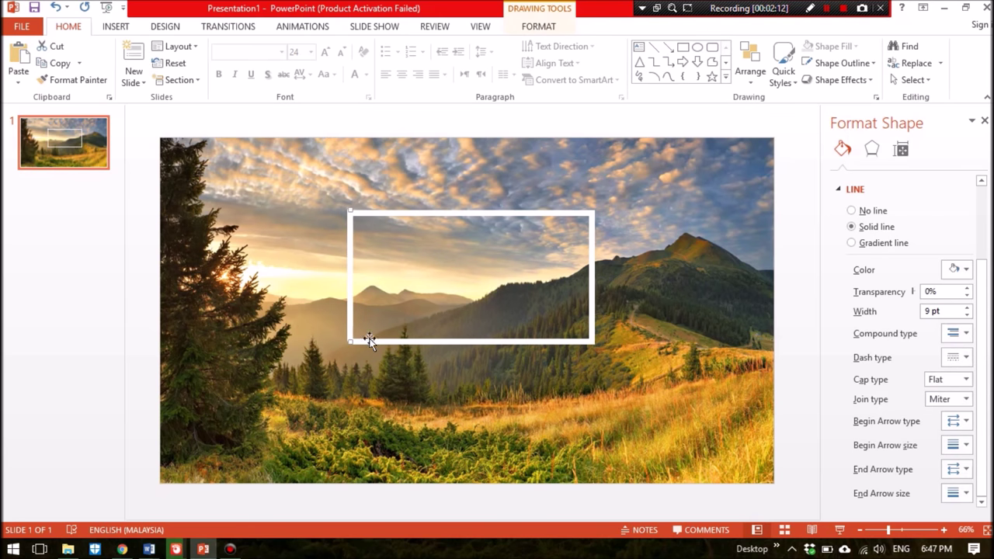
Step: Replace the left frame line with a freshly pasted vertical line on the left edge
left_click(362, 372)
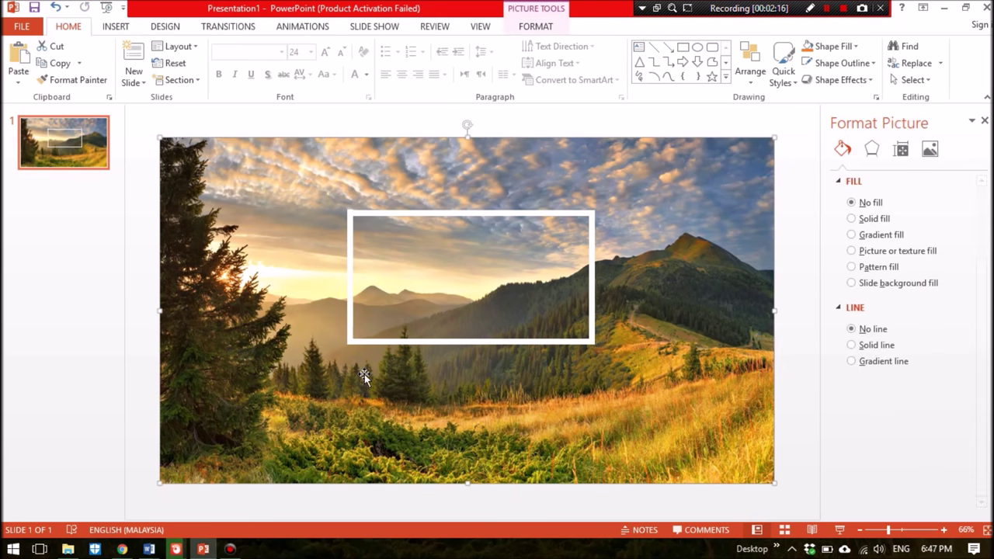
left_click(348, 208)
left_click_drag(350, 208, 353, 211)
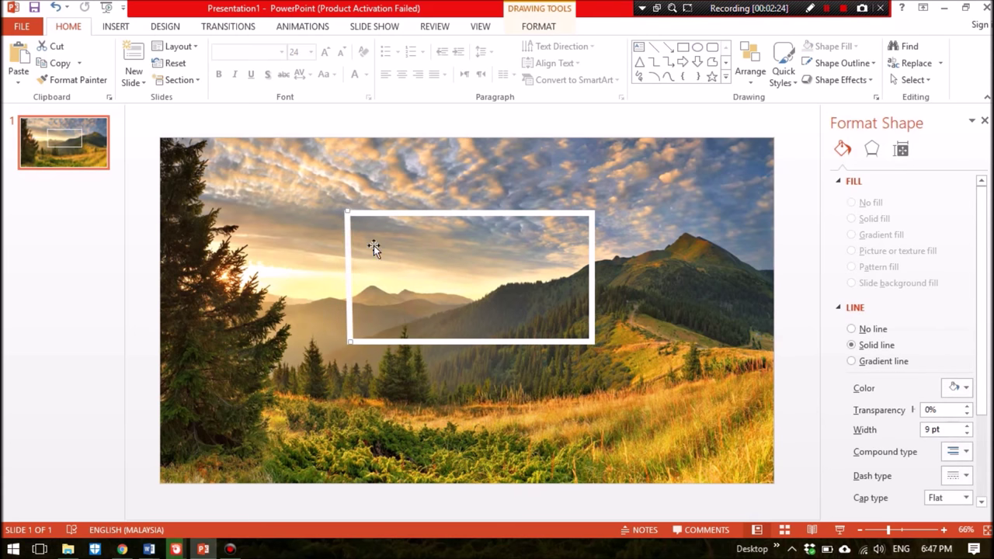
key("ctrl+x")
key("ctrl+v")
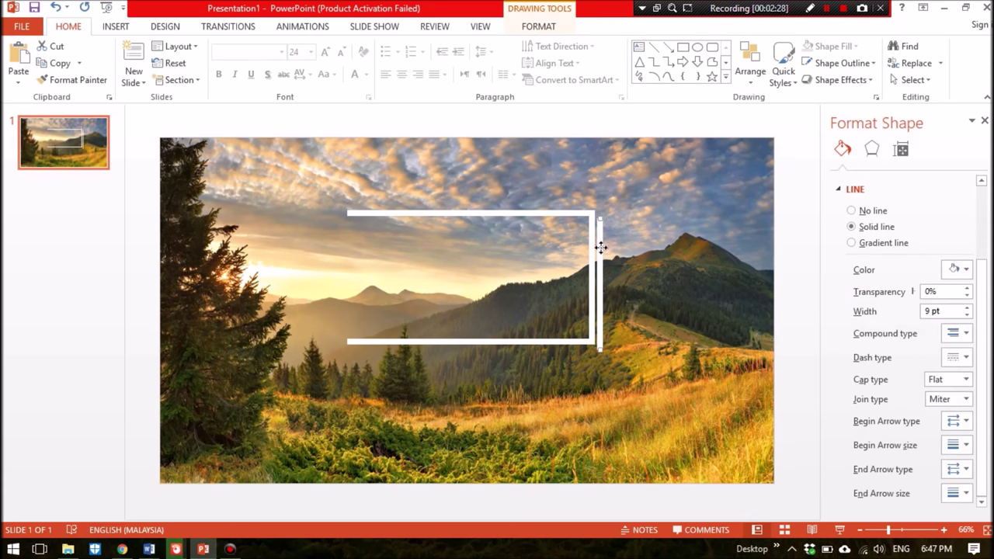
left_click_drag(598, 249, 348, 230)
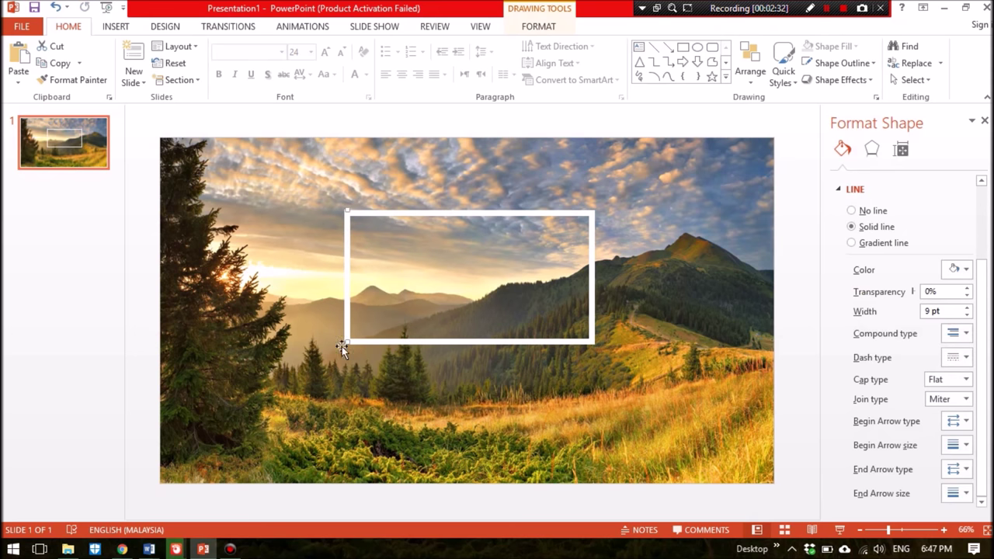
Step: Select the white frame rather than the photo and remove it from the slide
left_click(364, 372)
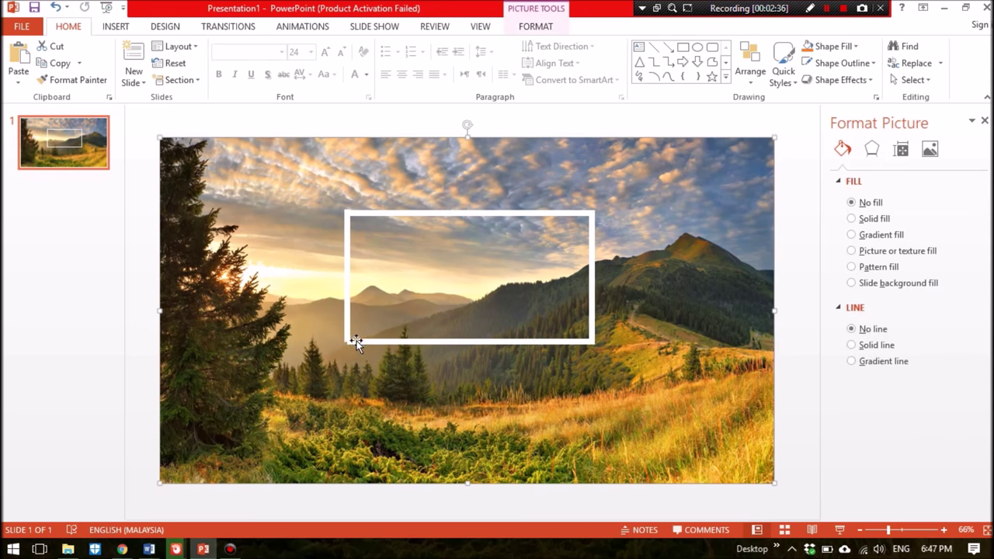
left_click(359, 343)
scroll(358, 343, "up", 4)
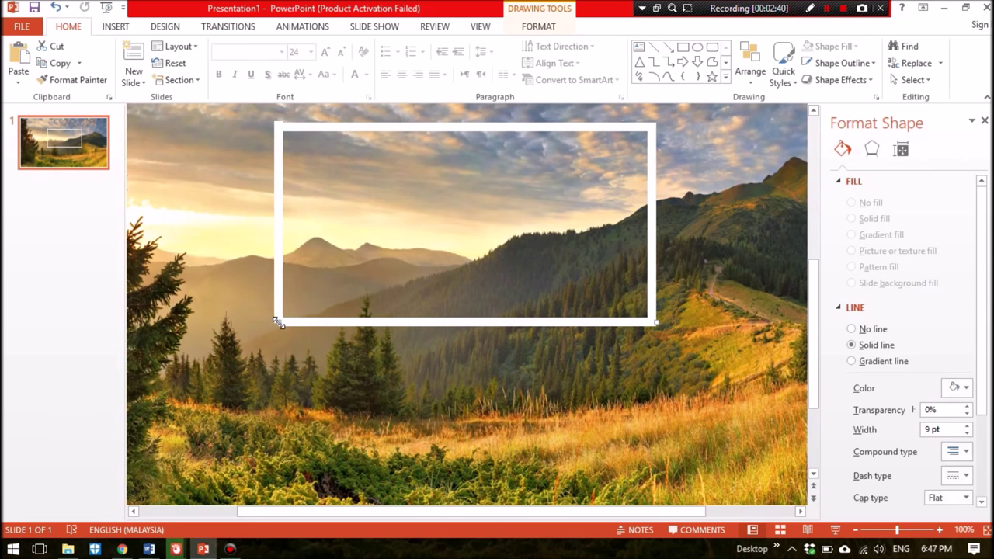
left_click(382, 323)
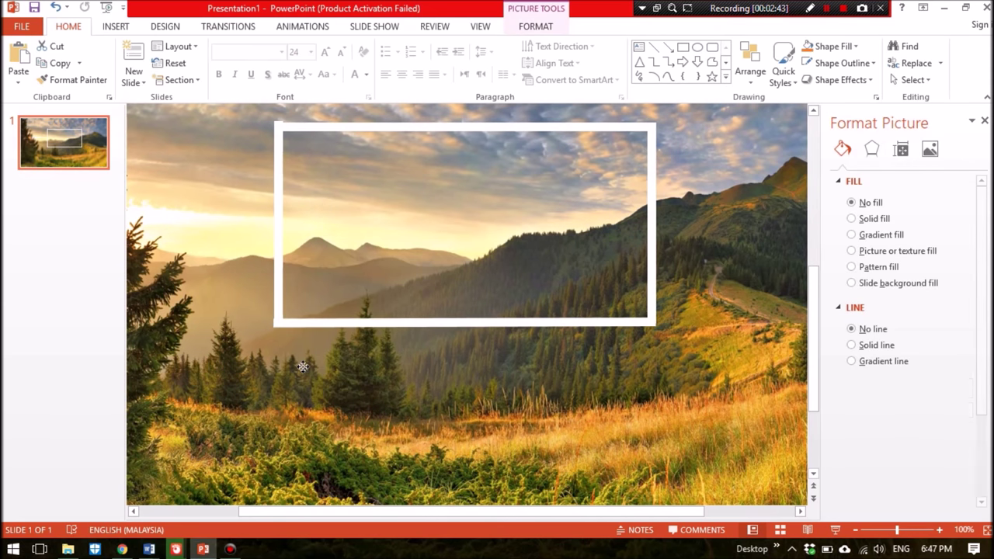
left_click(382, 323)
left_click(505, 329)
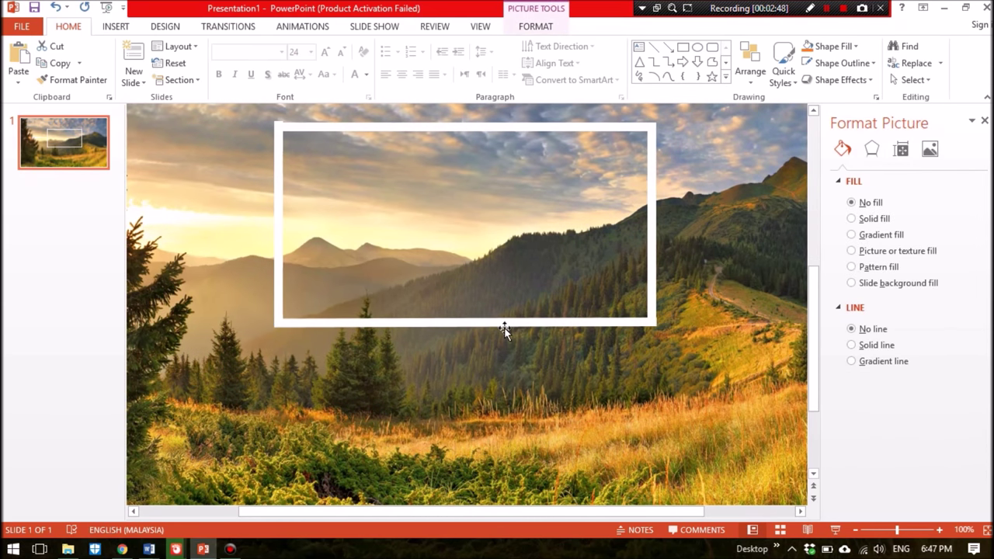
left_click(278, 162, "shift")
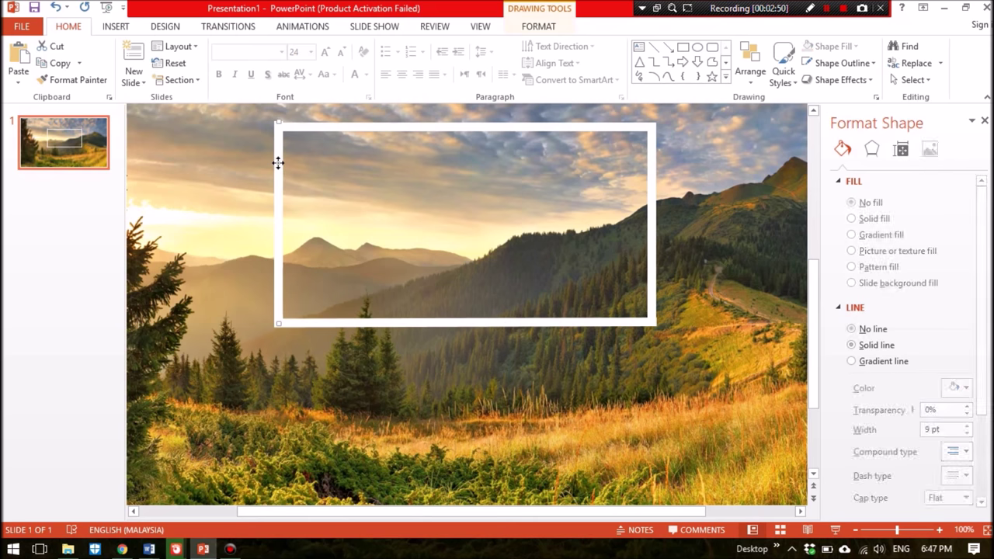
left_click(322, 308)
left_click(275, 269)
left_click(318, 425)
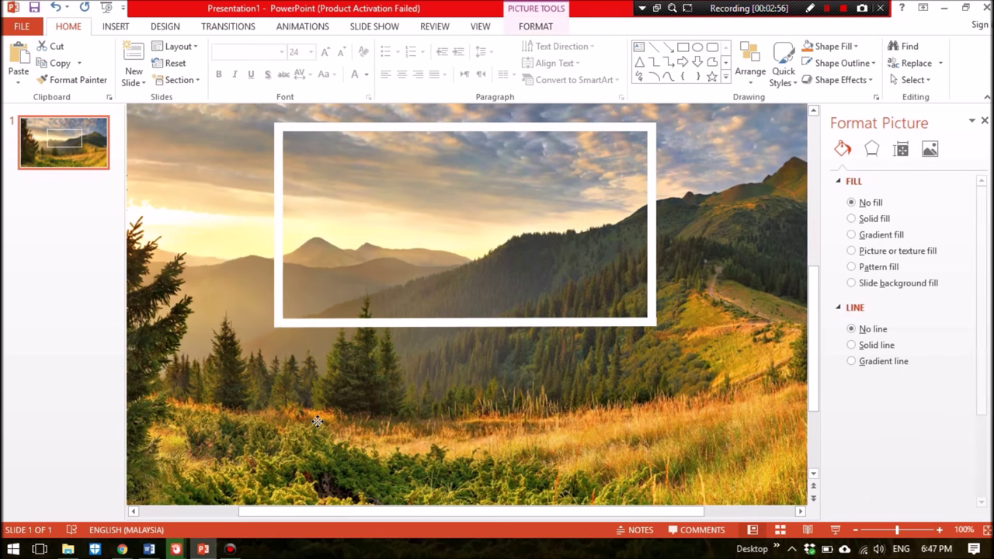
scroll(319, 426, "down", 4, "ctrl")
left_click(344, 258)
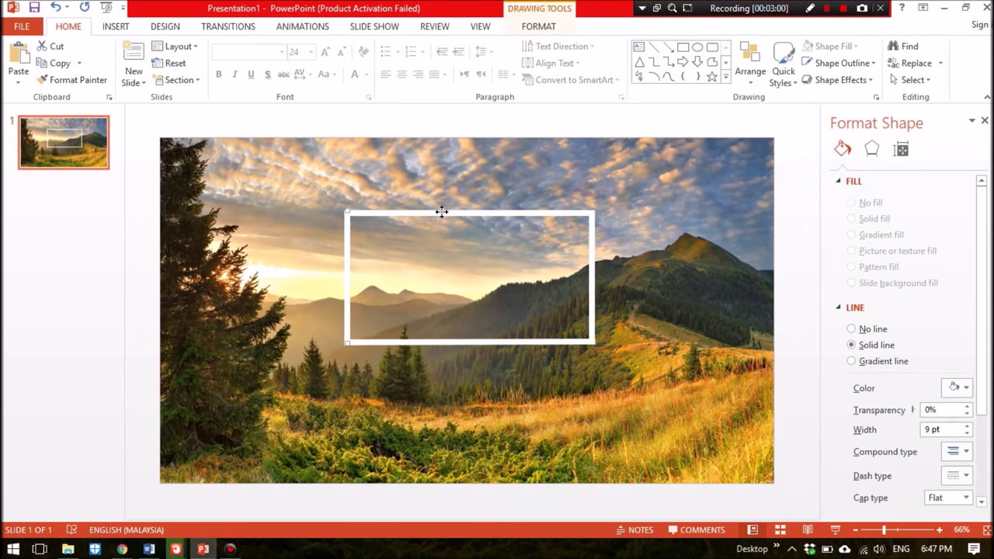
key("Delete")
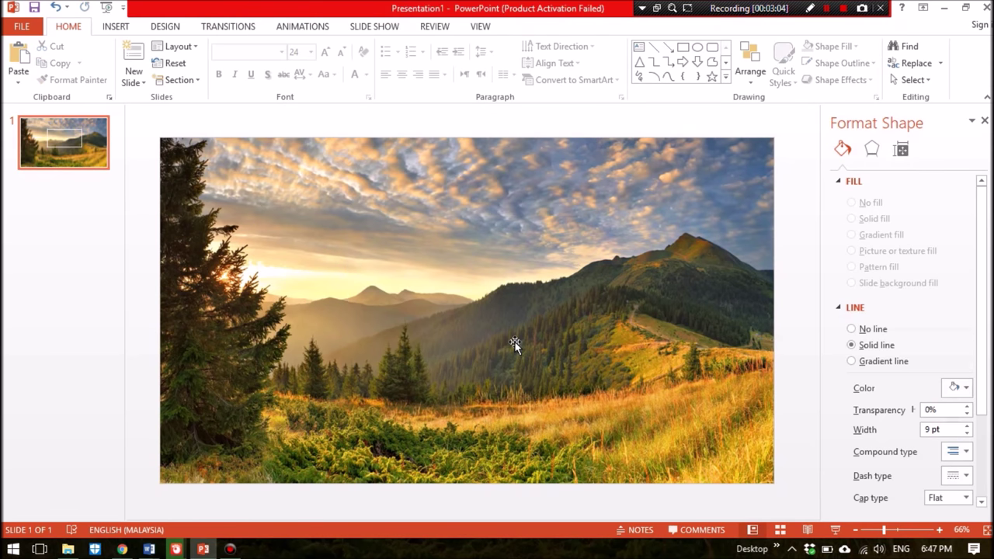
Step: Paste the white frame back as a picture, enlarged and centred over the landscape
right_click(515, 342)
left_click(548, 164)
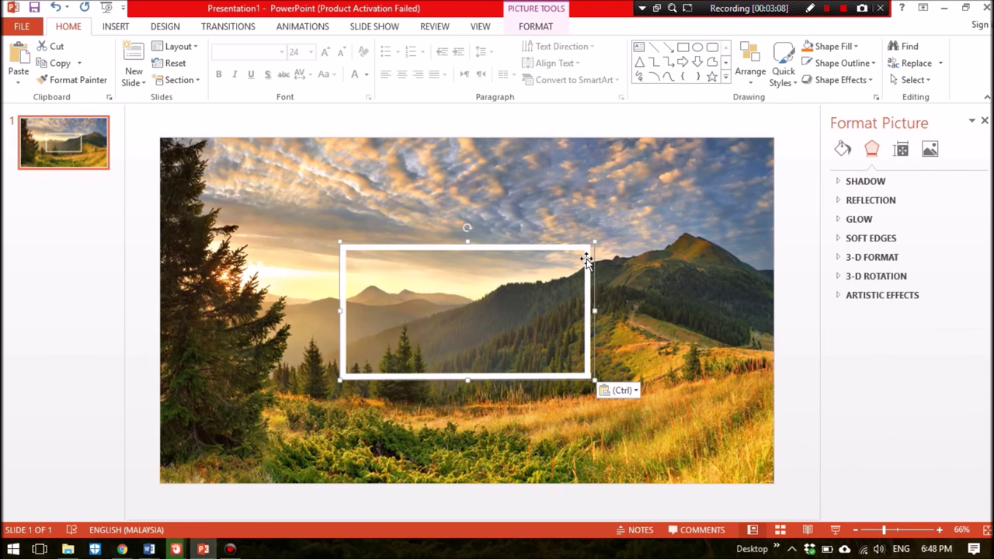
mouse_move(593, 379)
left_mouse_down()
mouse_move(666, 409)
mouse_move(627, 349)
left_mouse_up()
left_click(656, 228)
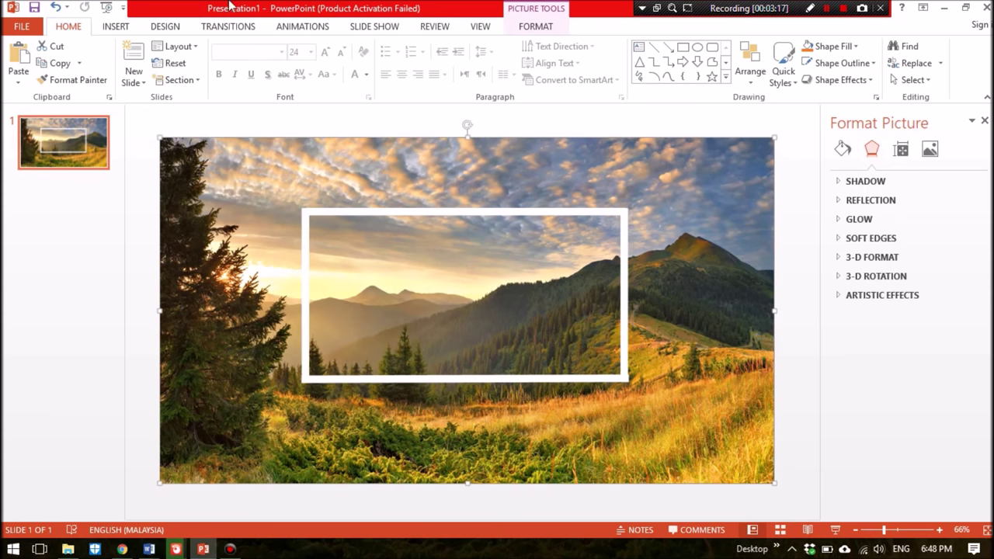
left_click(116, 27)
left_click(554, 54)
Step: Draw a text box inside the frame's top and type AWESOME PICTURES in capitals
left_click_drag(320, 231, 553, 302)
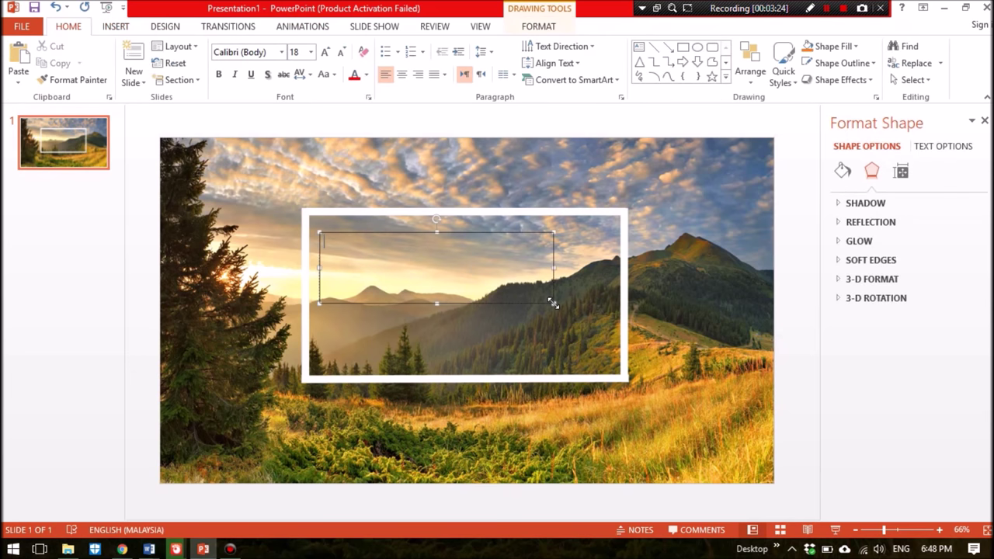
key("Caps_Lock")
type("AWESOME PICTURES")
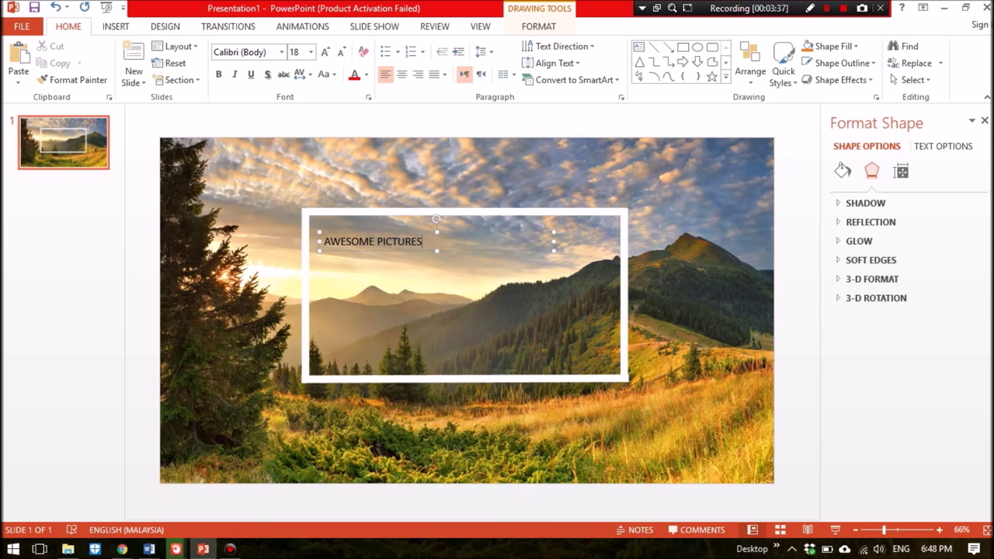
key("ctrl+a")
left_click(367, 75)
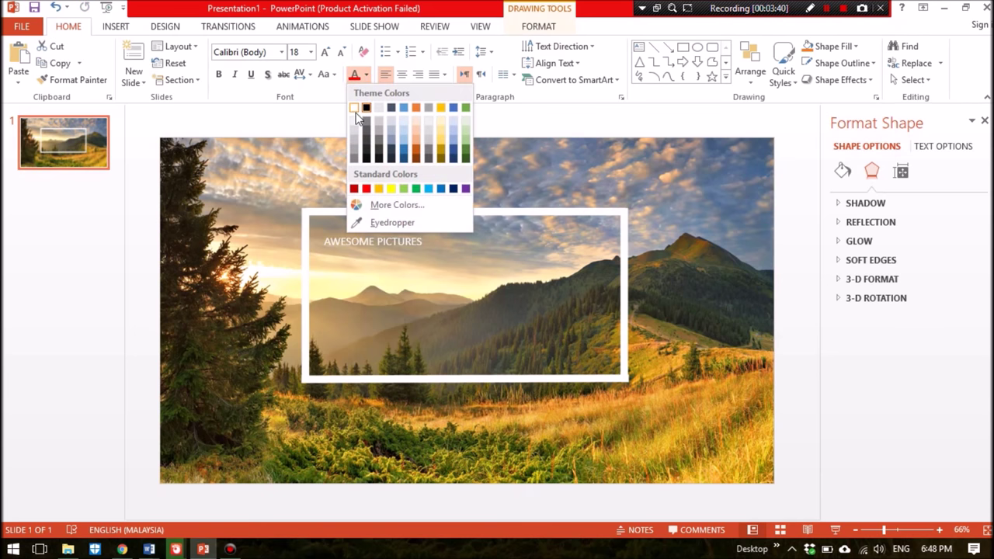
Step: Make the title white Bebas, enlarge it to 44, and widen its box
left_click(355, 108)
left_click(282, 52)
scroll(272, 311, "down", 2)
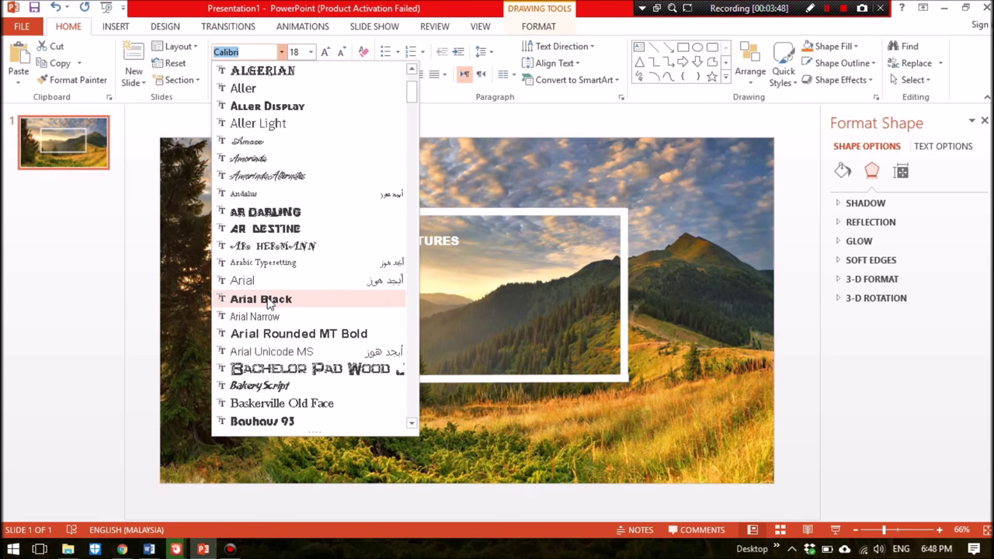
scroll(280, 404, "down", 6)
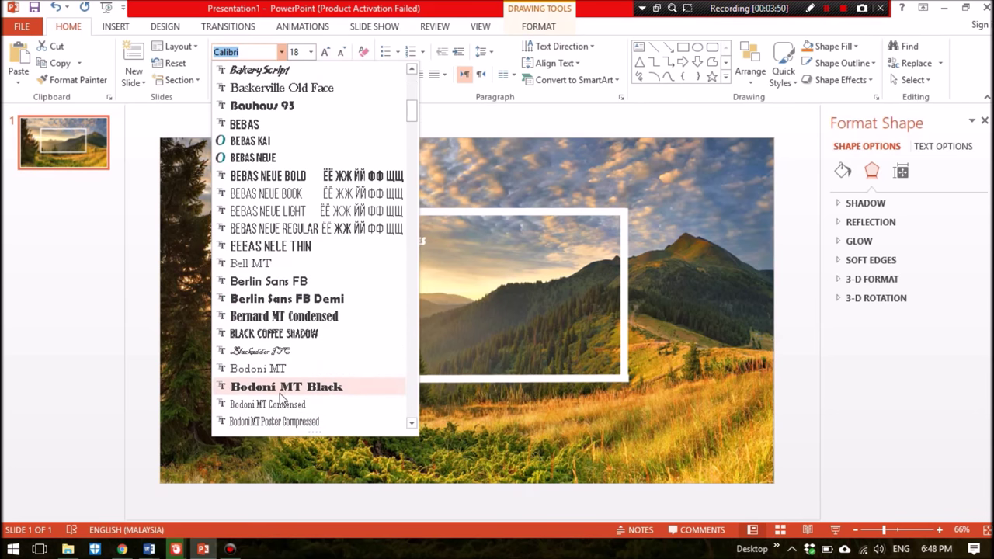
left_click(256, 124)
left_click(325, 52)
left_click(325, 52)
left_click(325, 52)
left_click(325, 52)
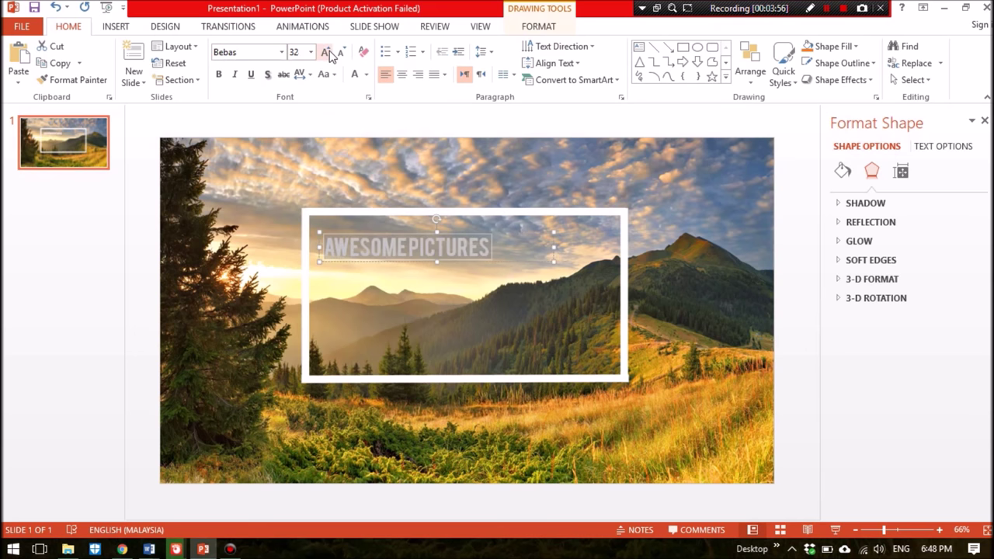
left_click(327, 53)
left_click(327, 53)
left_click(327, 53)
left_click_drag(553, 268, 611, 269)
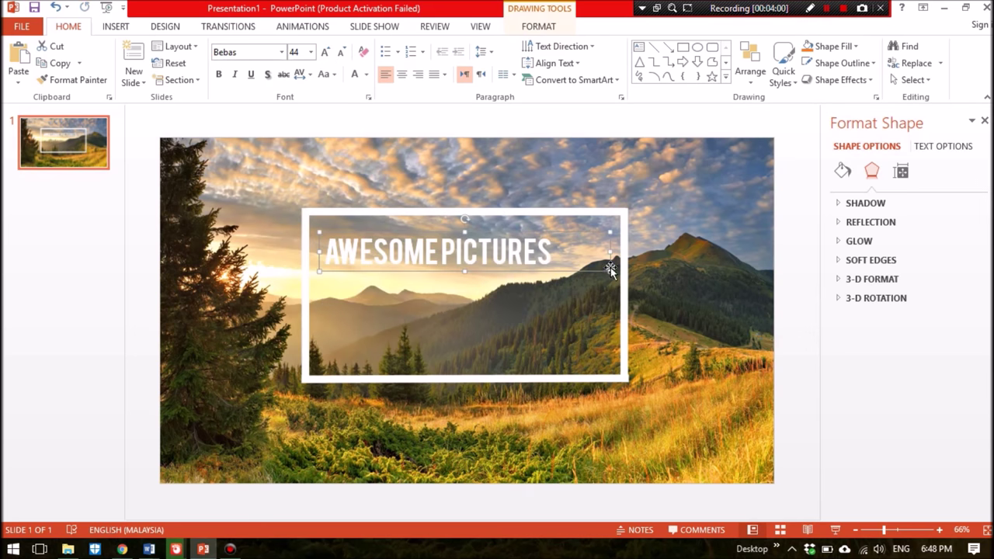
Step: Raise the title to 54 pt, move it to the frame's top, and make it bold and shadowed
key("ctrl+a")
left_click(325, 52)
left_click(325, 52)
mouse_move(608, 277)
left_mouse_down()
mouse_move(639, 277)
mouse_move(579, 250)
left_mouse_up()
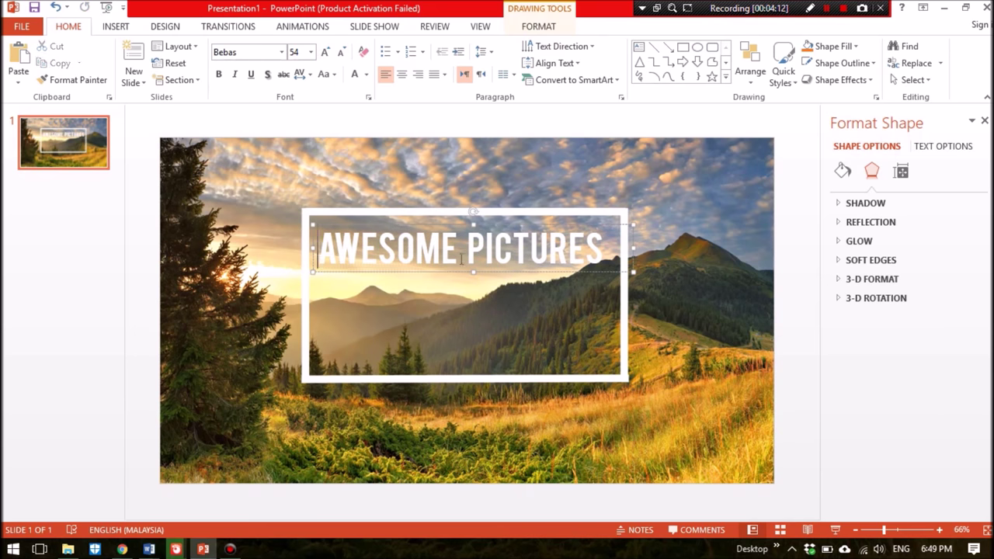
key("ctrl+a")
left_click(218, 74)
left_click(266, 76)
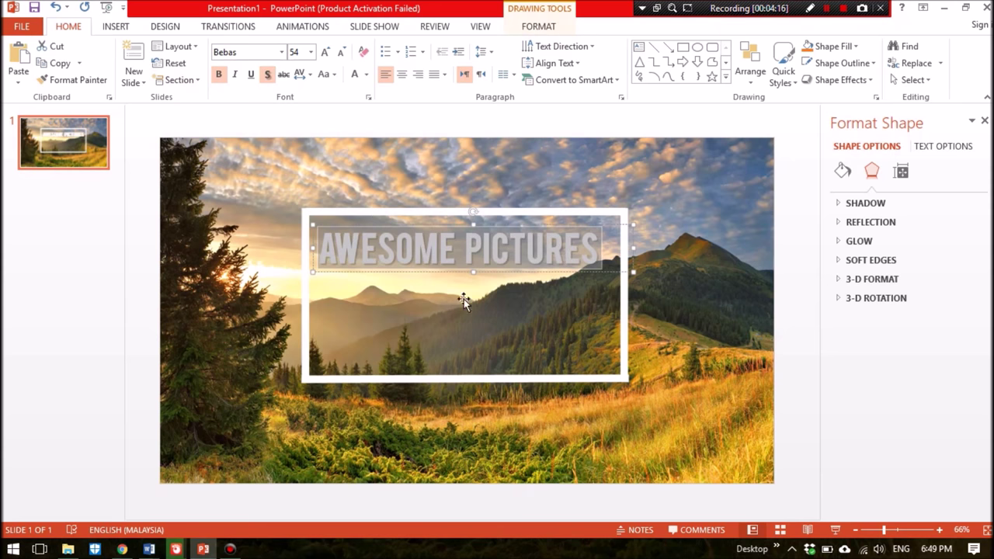
left_click(465, 308)
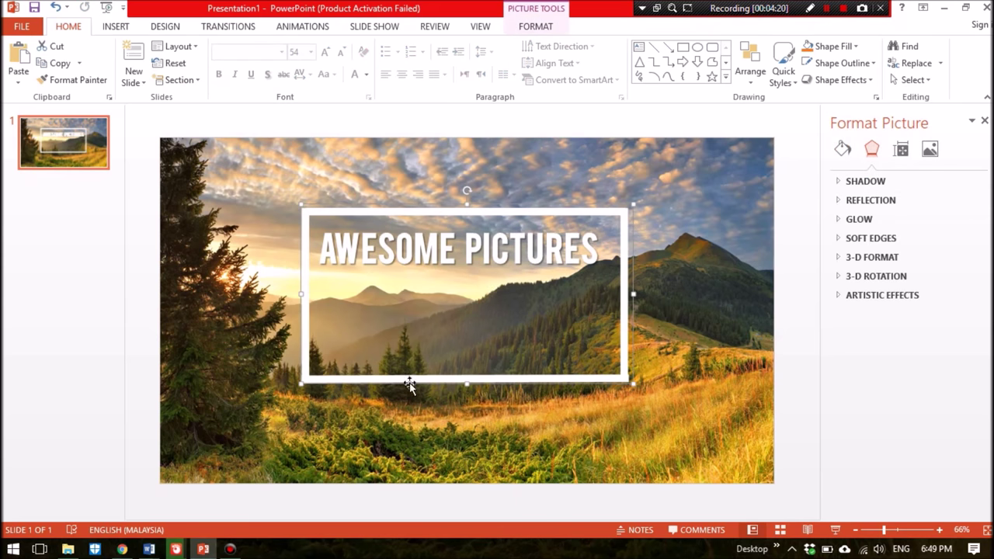
Step: Draw a text box near the slide top and type the paragraph 'Cara mudah meletakkan kata-kata pada gambar…'
left_click(113, 27)
left_click(555, 90)
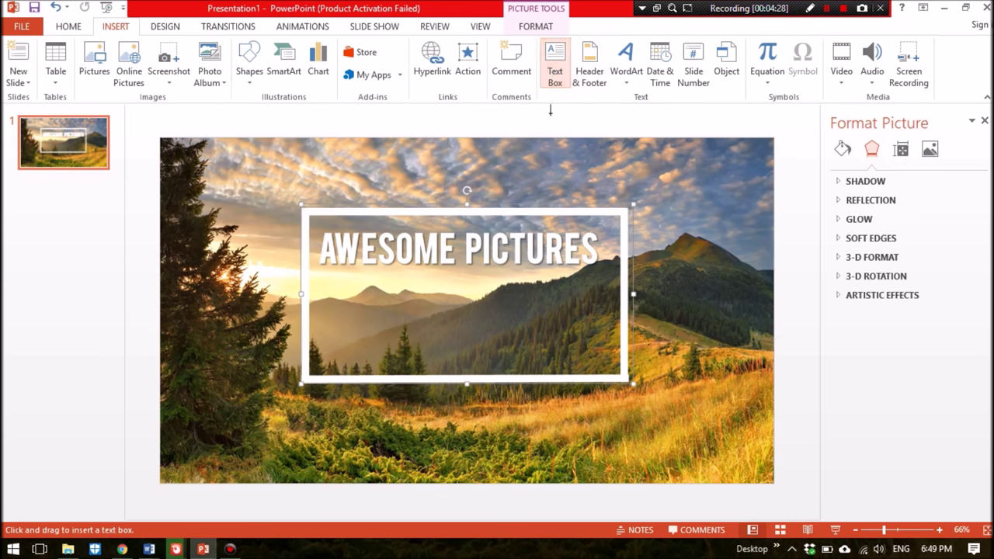
left_click_drag(400, 158, 705, 229)
type("sim")
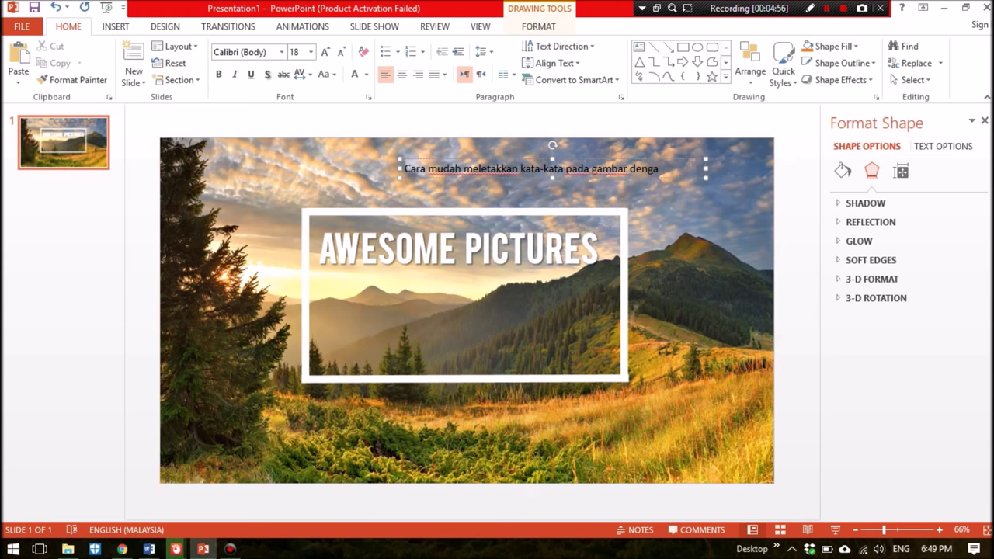
type("enggunakan penegasan seperti border dan shape design")
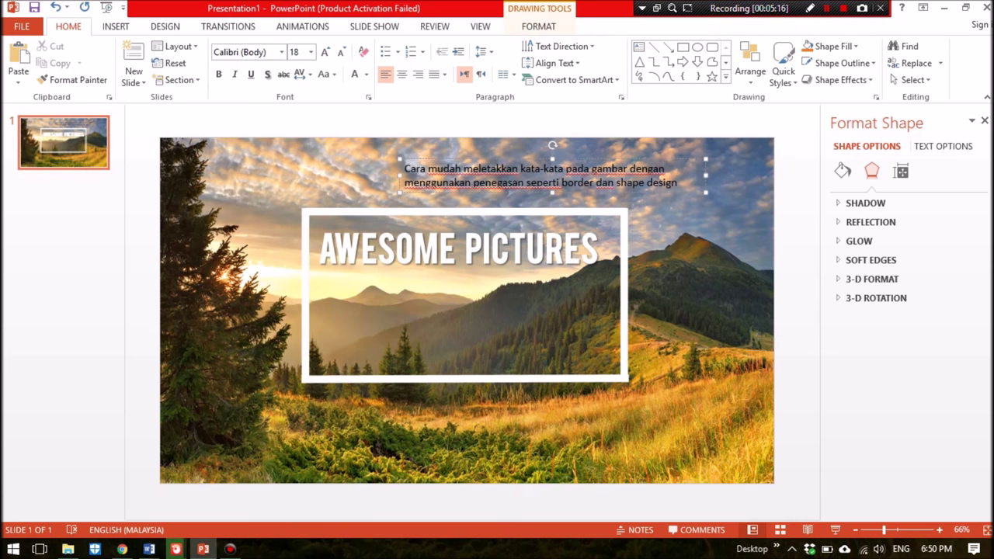
Step: Give the paragraph a shadow, Arial font and justified alignment, then fit it inside the frame under the title
key("ctrl+a")
left_click(267, 74)
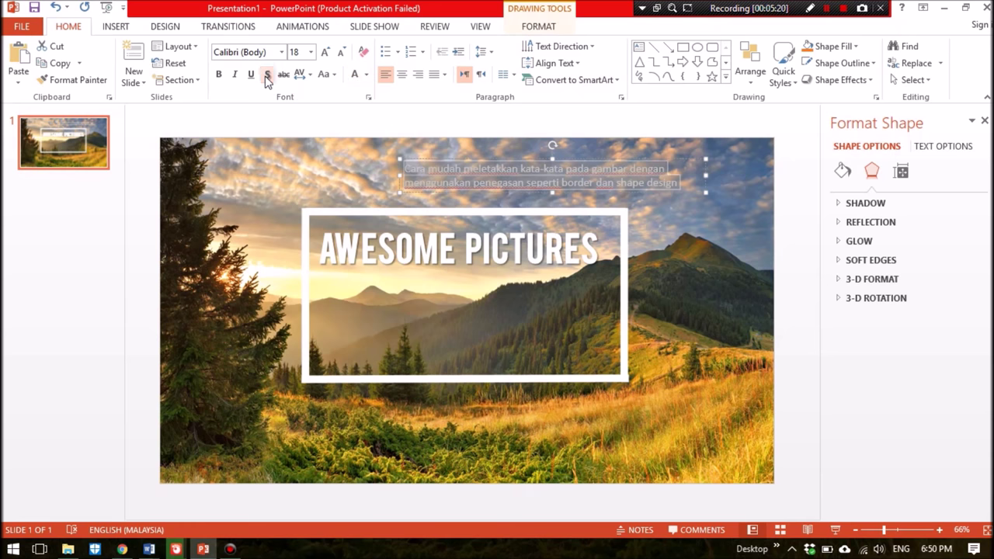
left_click(281, 52)
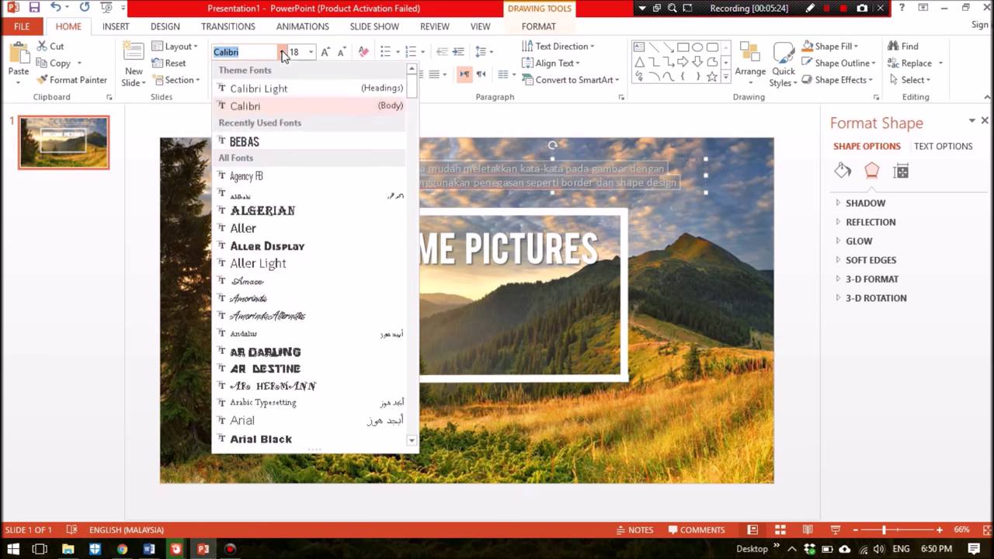
left_click(250, 421)
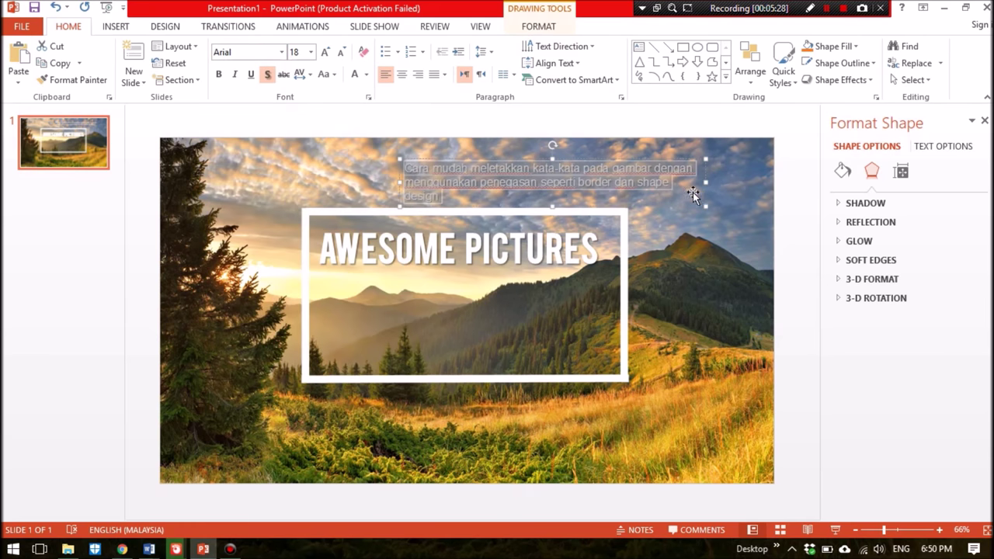
left_click(443, 76)
left_click(483, 93)
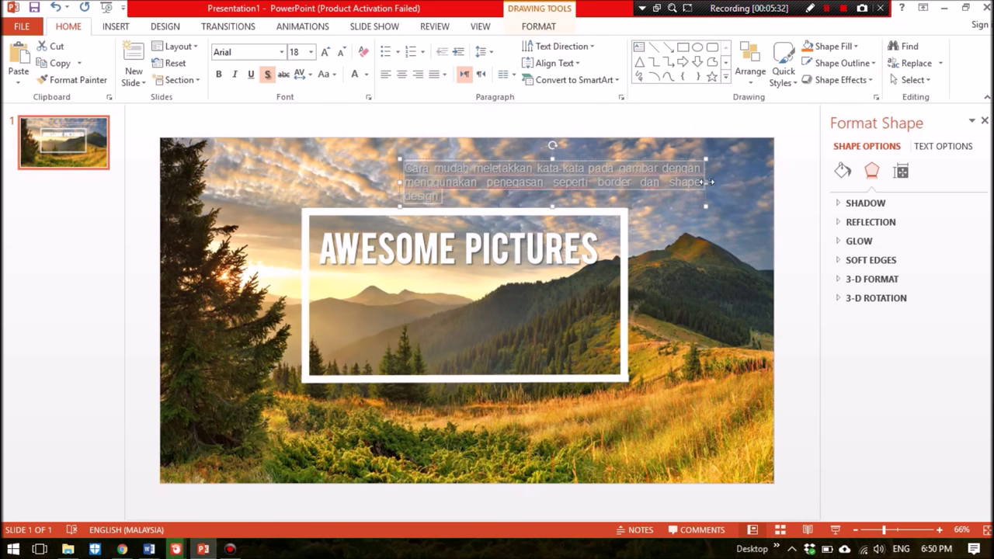
left_click_drag(705, 183, 673, 182)
left_click_drag(636, 210, 564, 358)
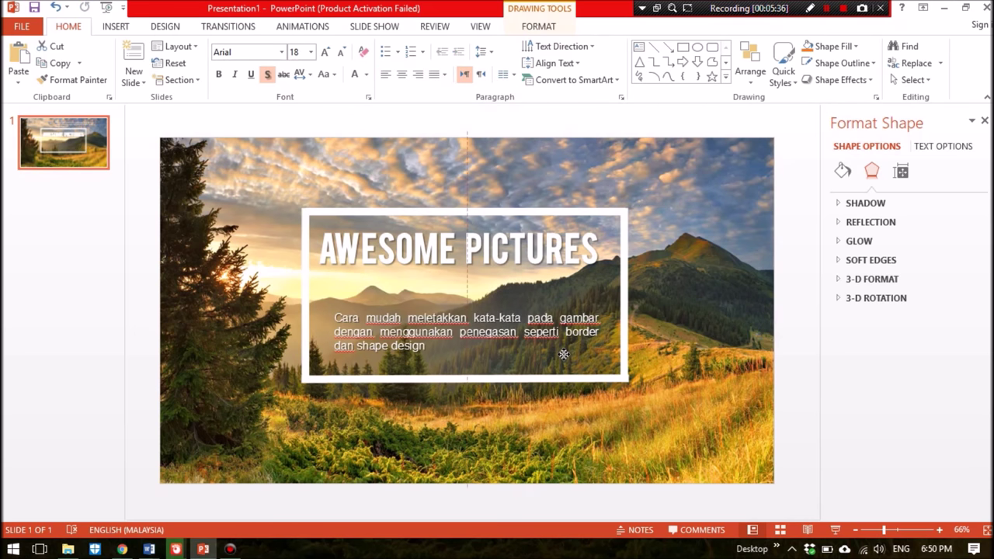
left_click(116, 26)
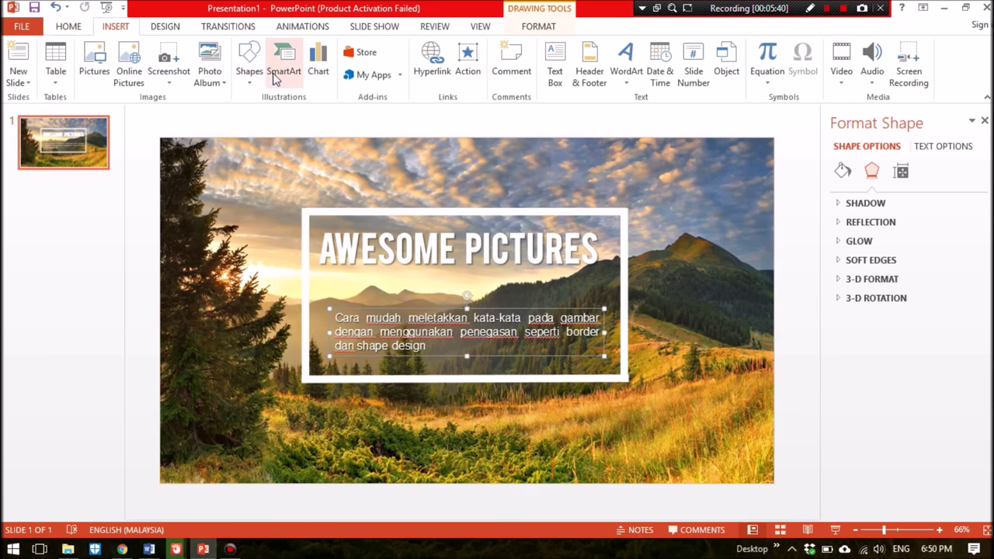
Step: Draw a level 15.12 cm line below the title, add a shadow, and move it just above the paragraph
left_click(250, 62)
left_click(262, 115)
left_click_drag(325, 283, 605, 284)
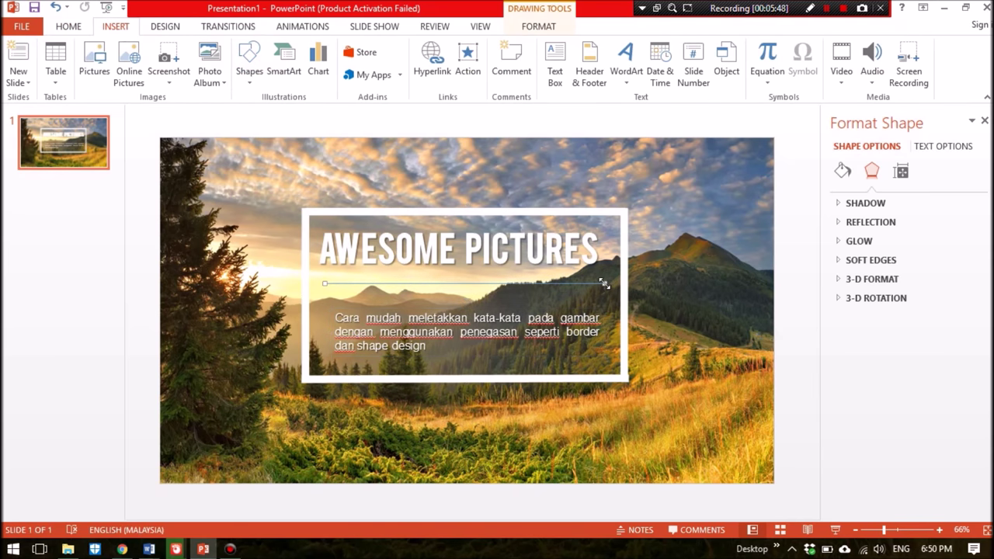
left_click_drag(605, 281, 606, 284)
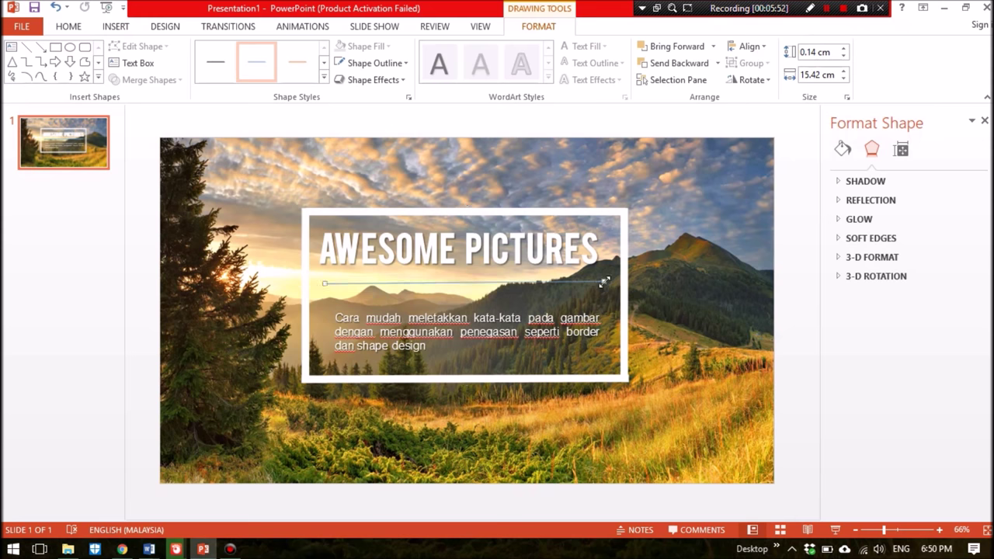
left_click_drag(321, 285, 326, 285)
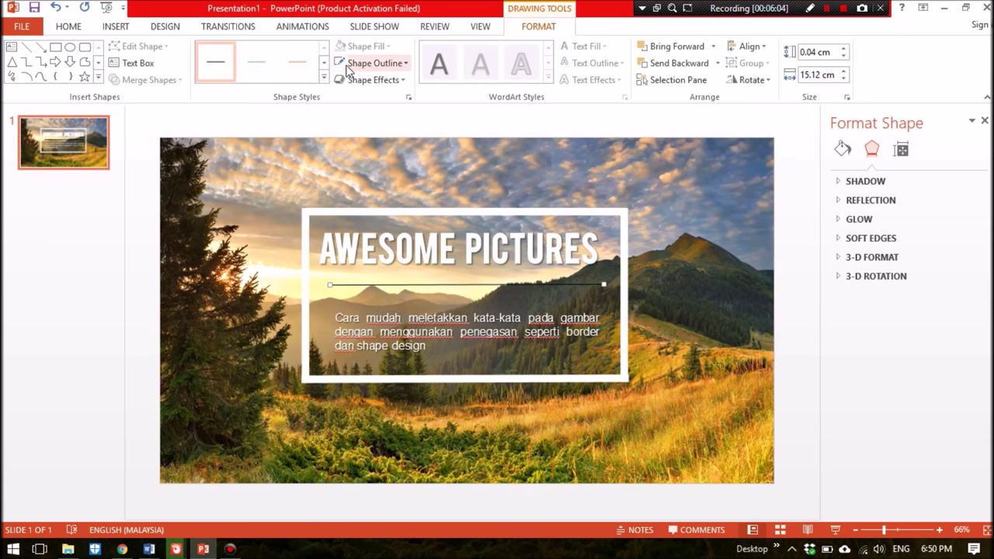
left_click(368, 80)
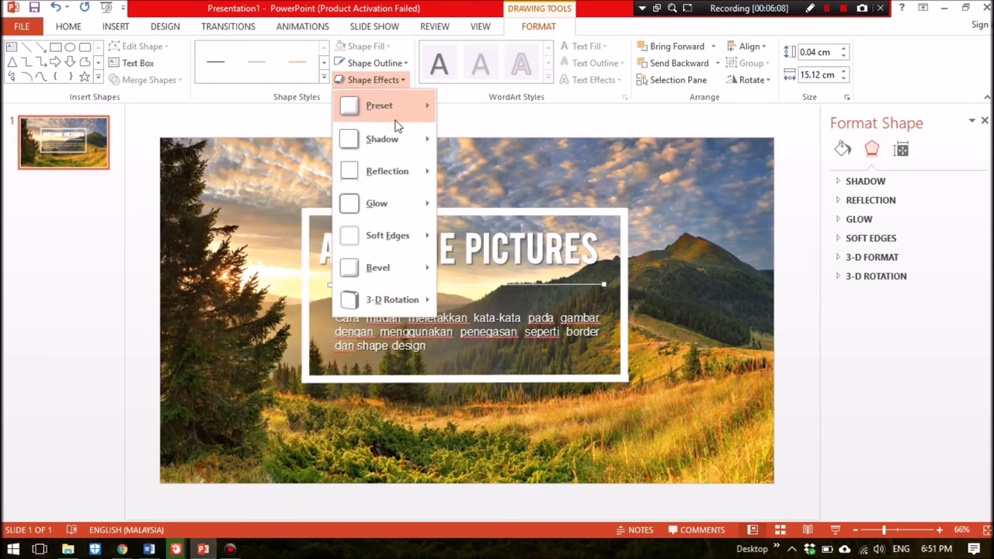
left_click(463, 211)
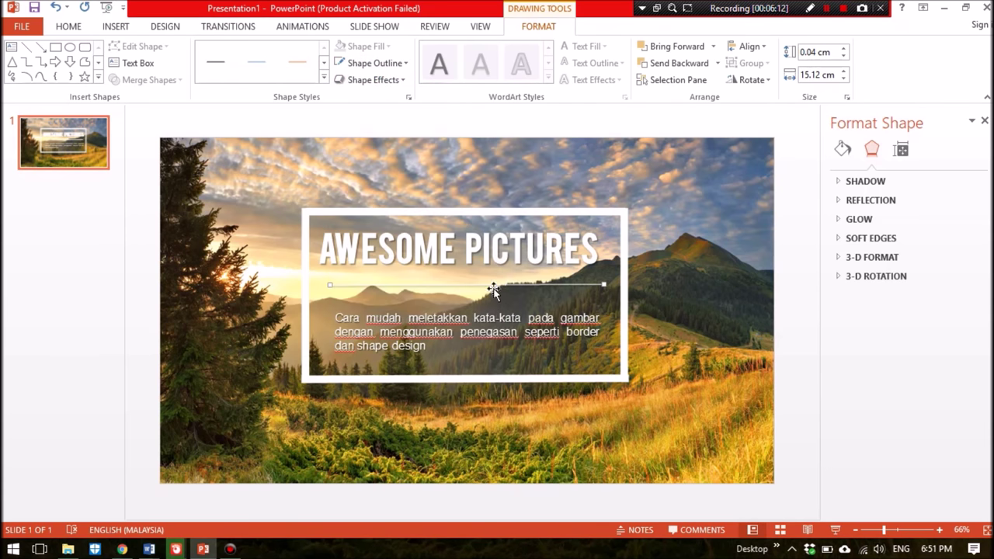
left_click_drag(483, 285, 485, 301)
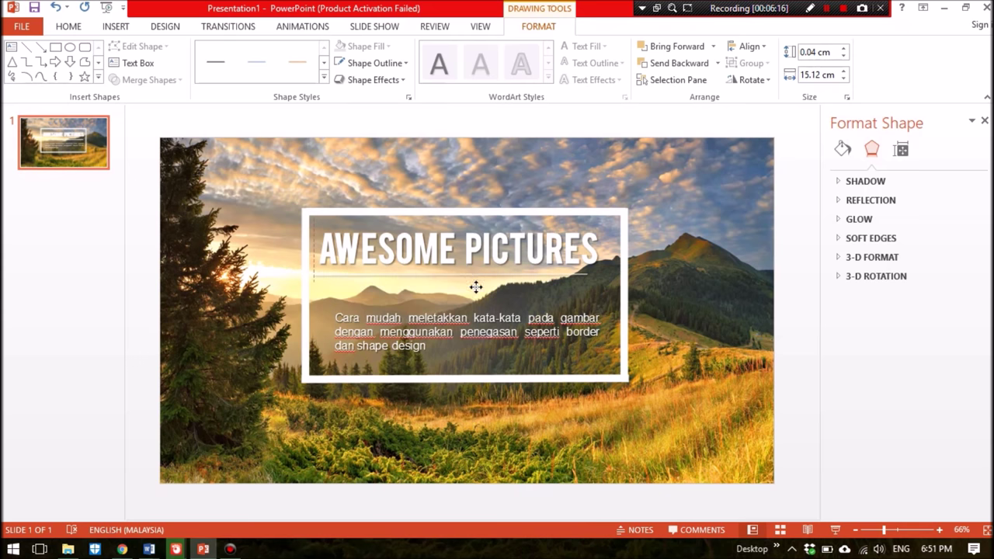
left_click(680, 221)
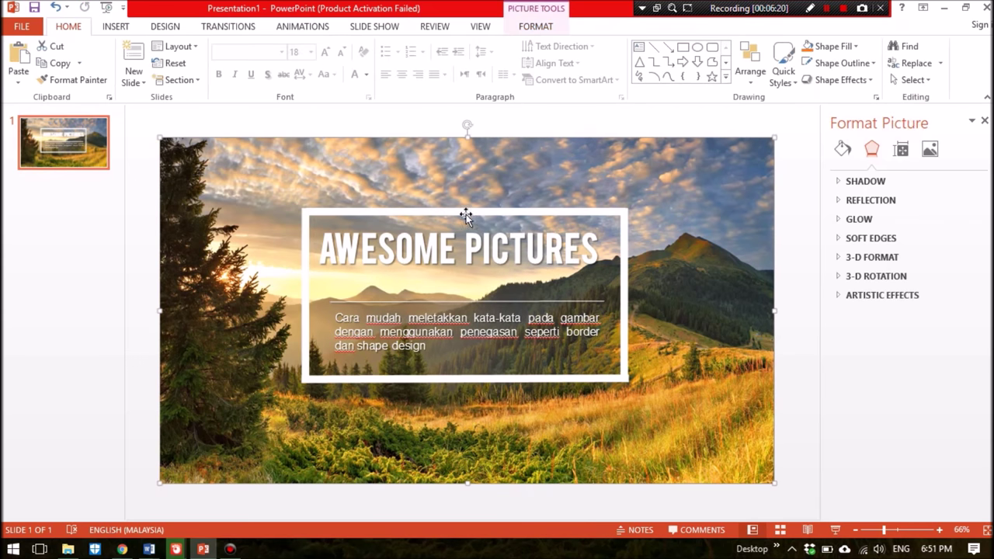
Step: Create a size 44 asterisk text box and place it at the divider's left end
left_click(115, 26)
left_click(555, 67)
left_click_drag(527, 165, 646, 207)
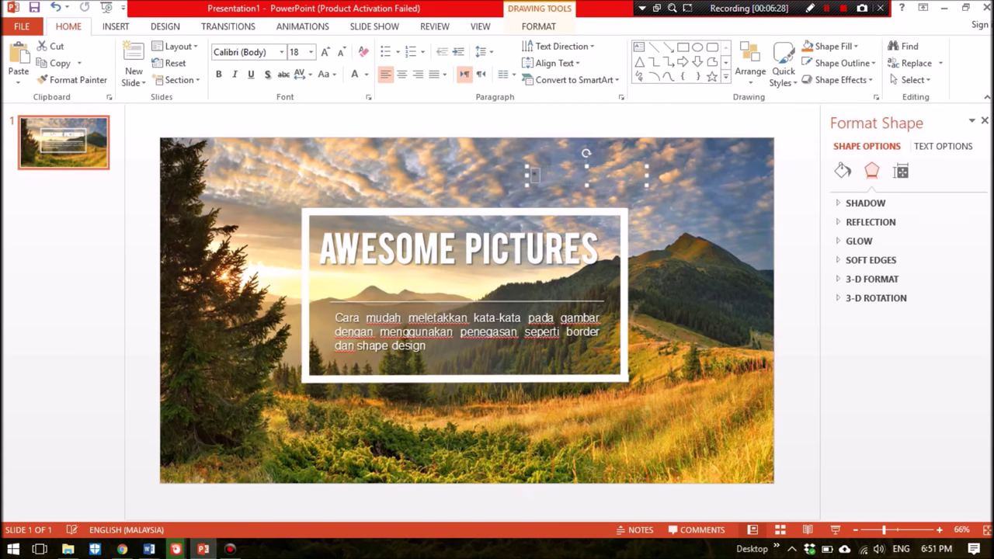
left_click(324, 52)
left_click(325, 52)
left_click(324, 52)
left_click(324, 52)
left_click(325, 52)
left_click(325, 52)
left_click_drag(645, 186, 556, 186)
left_click_drag(343, 307, 330, 290)
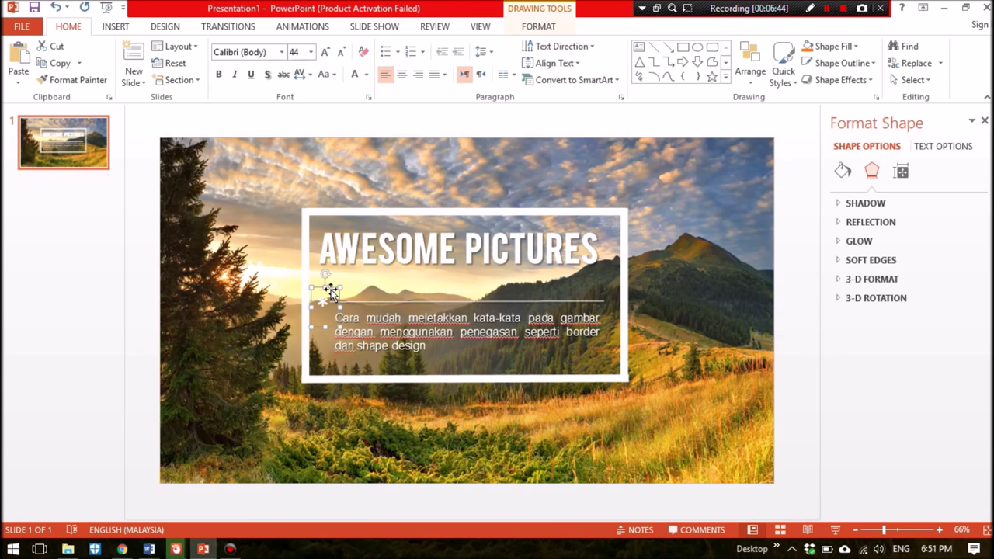
Step: Duplicate the asterisk and position the copy at the divider's right end
key("ctrl+v")
left_click_drag(330, 306, 610, 302)
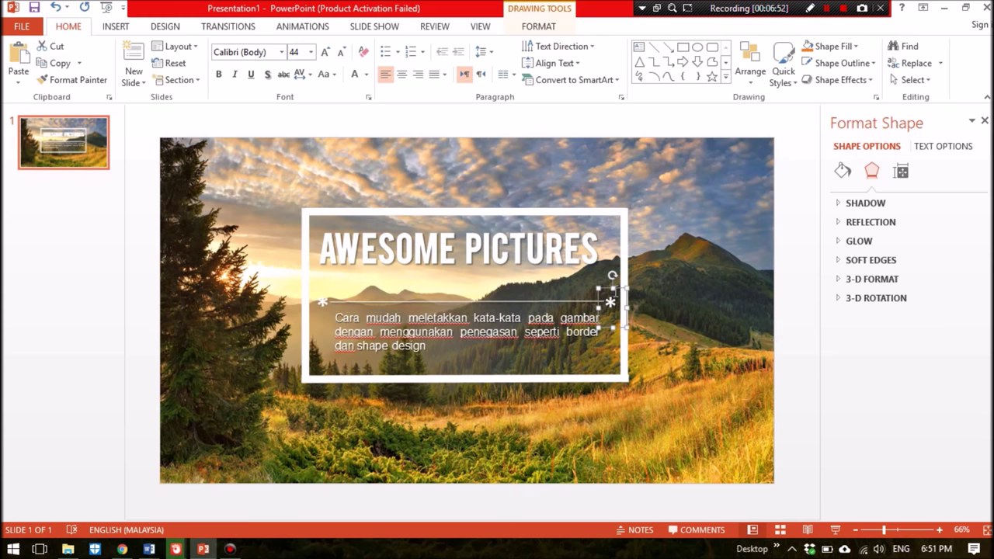
left_click(658, 397)
left_click(323, 303)
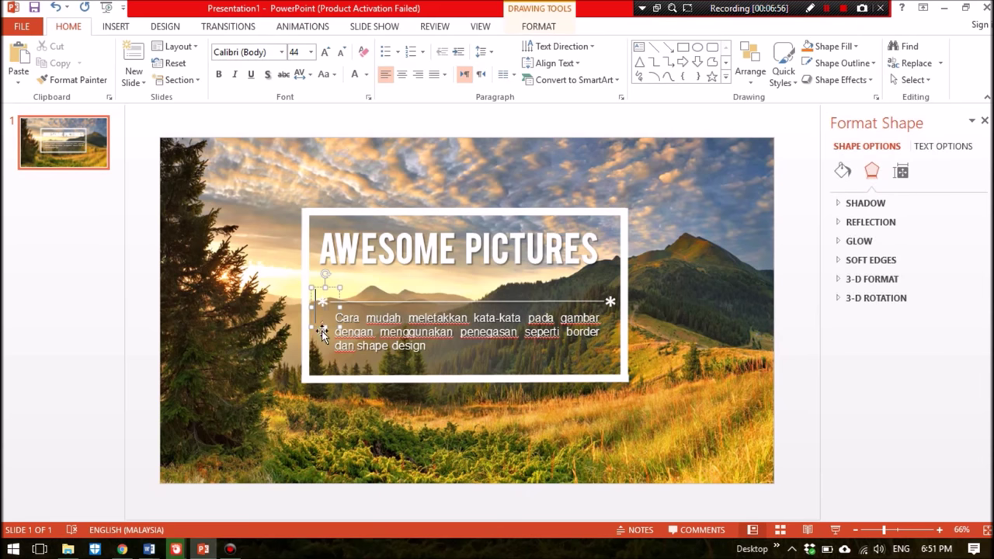
left_click(611, 301, "shift")
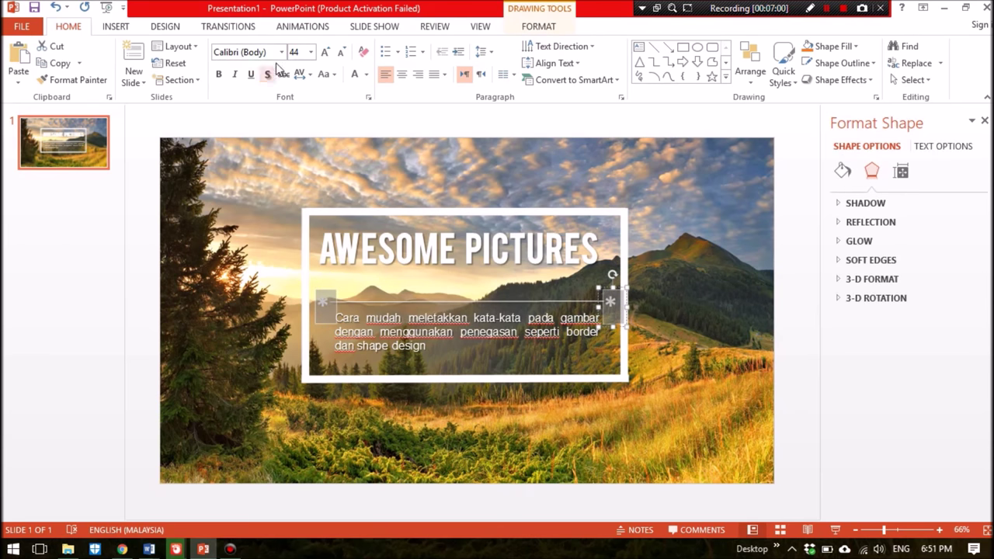
left_click(388, 156)
left_click(425, 122)
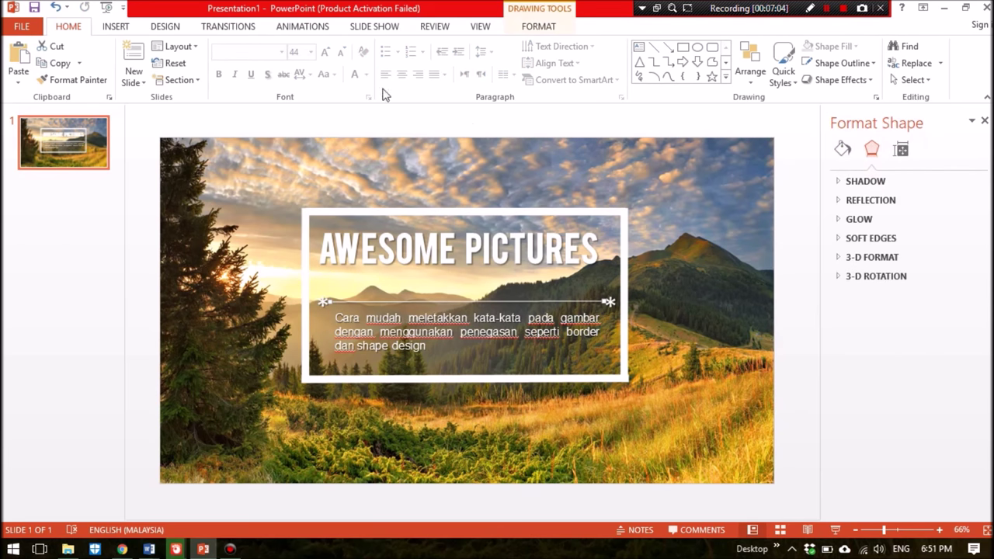
left_click(536, 28)
Step: Change the divider line's outline weight and nudge it up level with the asterisks
left_click(373, 63)
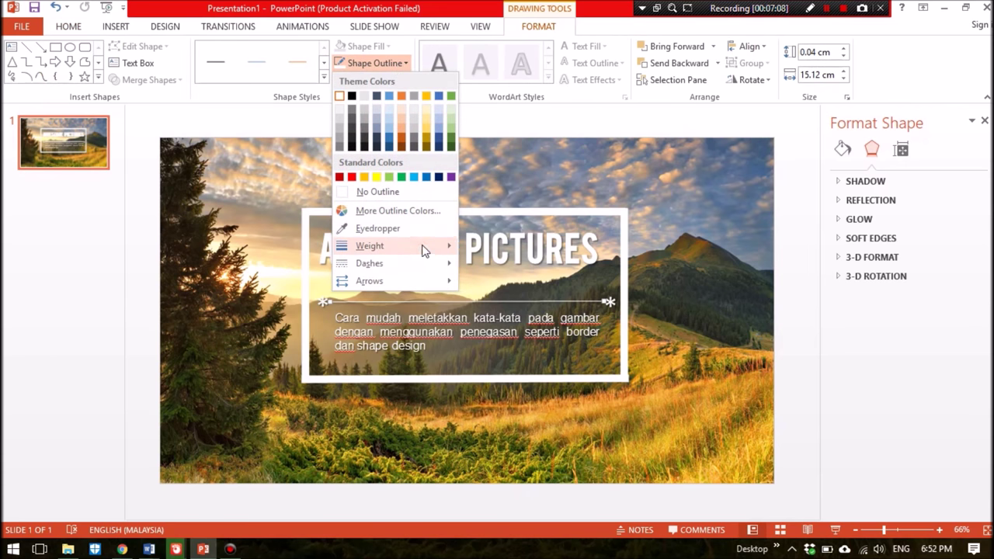
left_click(519, 311)
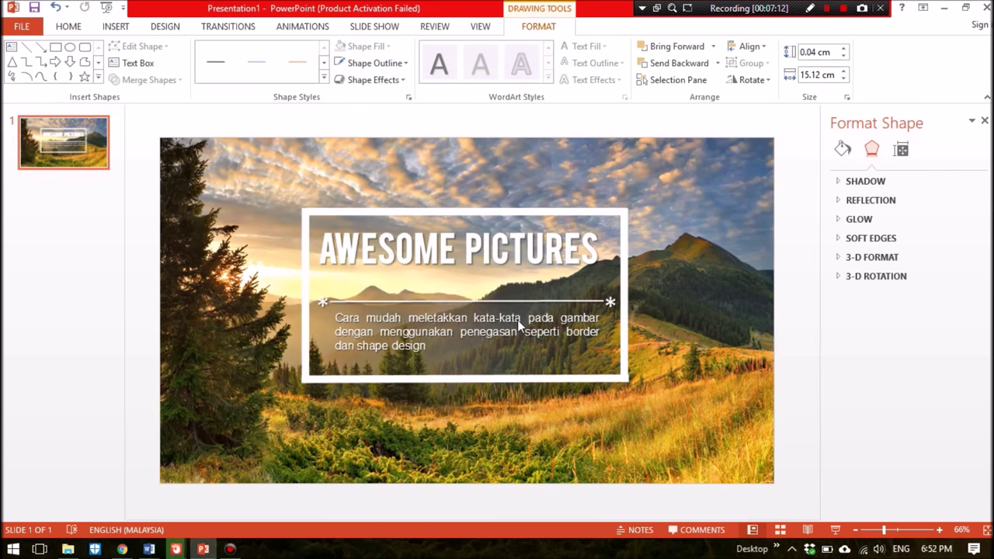
left_click_drag(519, 303, 519, 299)
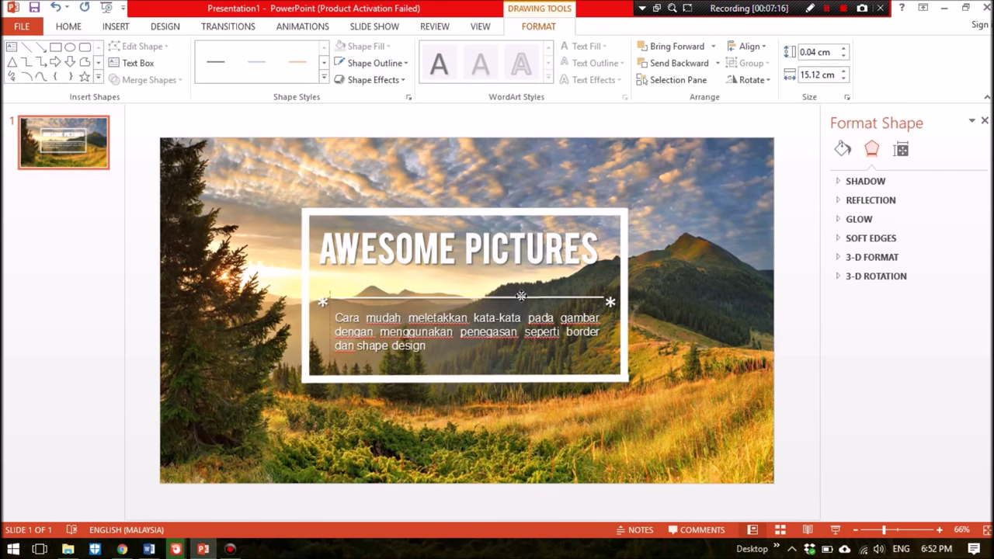
Step: Check that the left and right asterisks sit on the divider line's ends
left_click(322, 301)
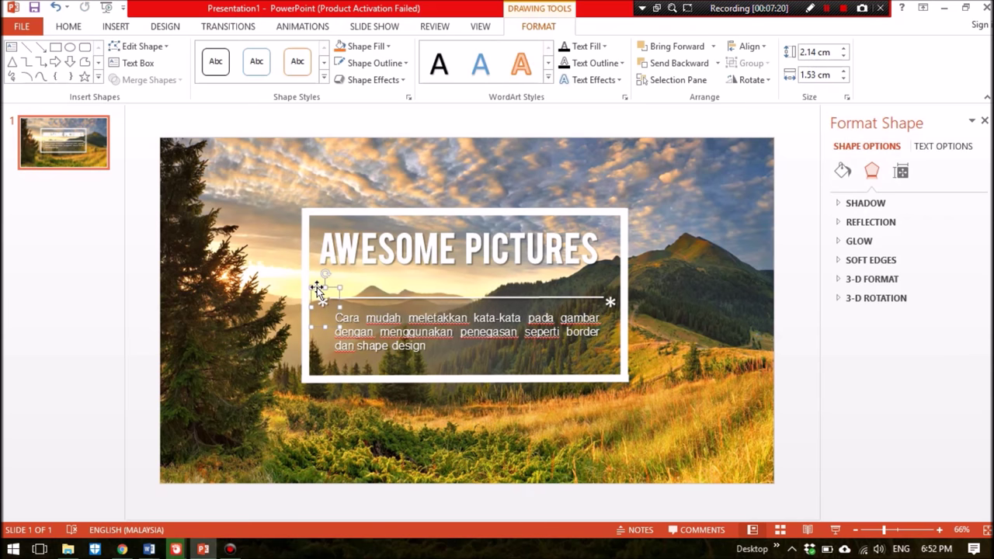
left_click(567, 299)
left_click(611, 301)
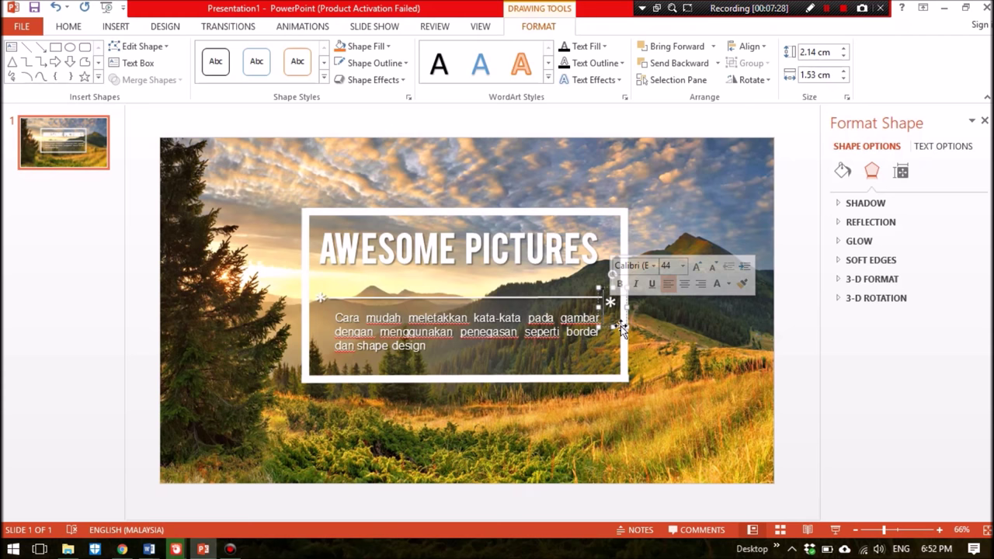
left_click(625, 330)
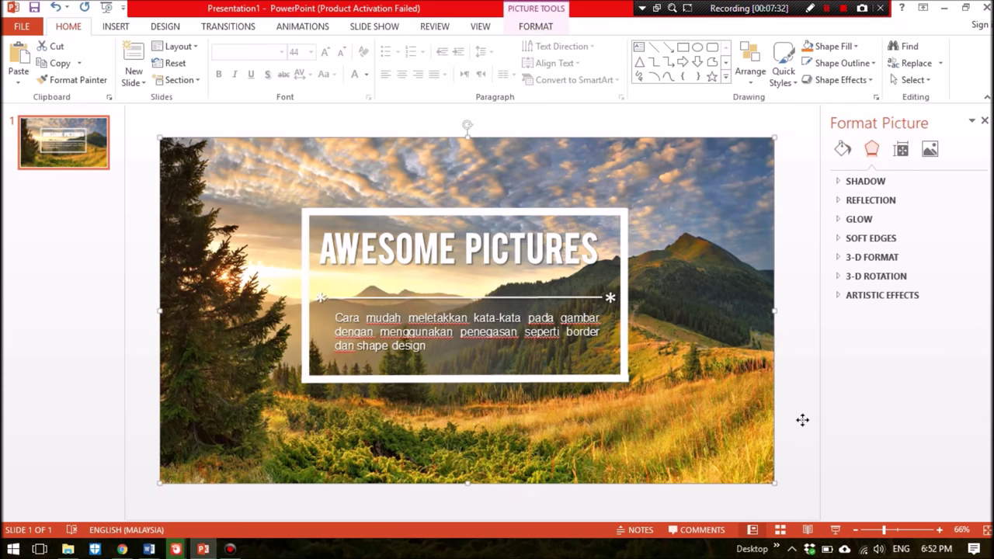